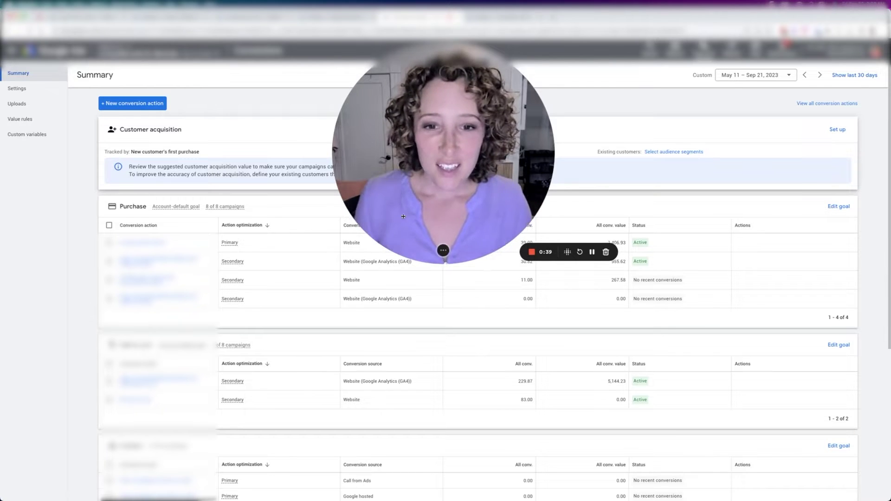
# Move from the Conversions Summary to the campaigns Overview for May 11 – Sep 21, 2023.
pyautogui.click(450, 252)
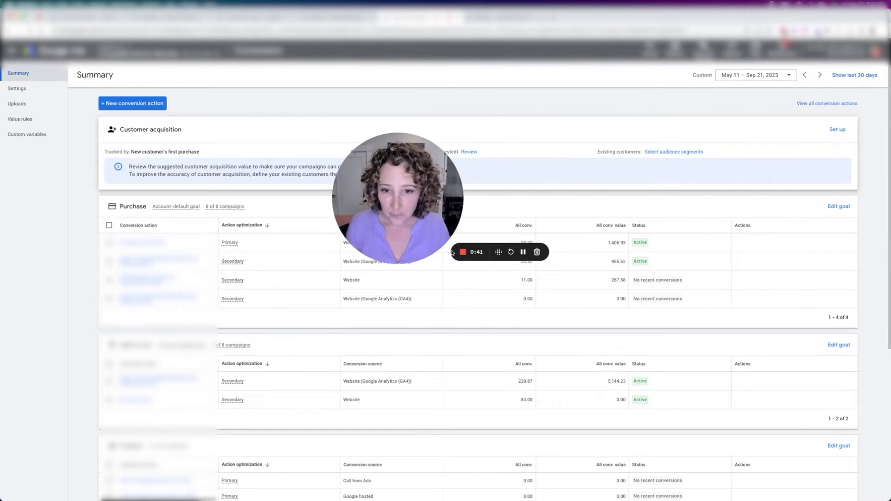
pyautogui.moveTo(374, 211); pyautogui.dragTo(51, 444)
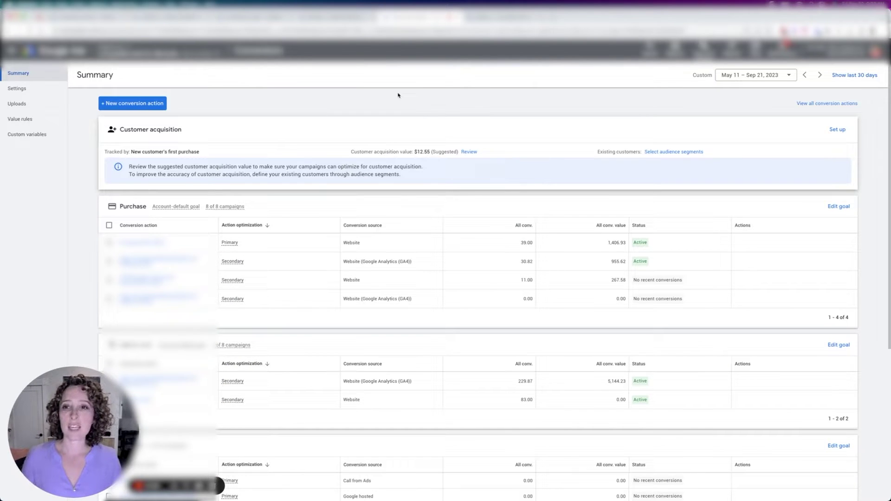
pyautogui.moveTo(140, 51)
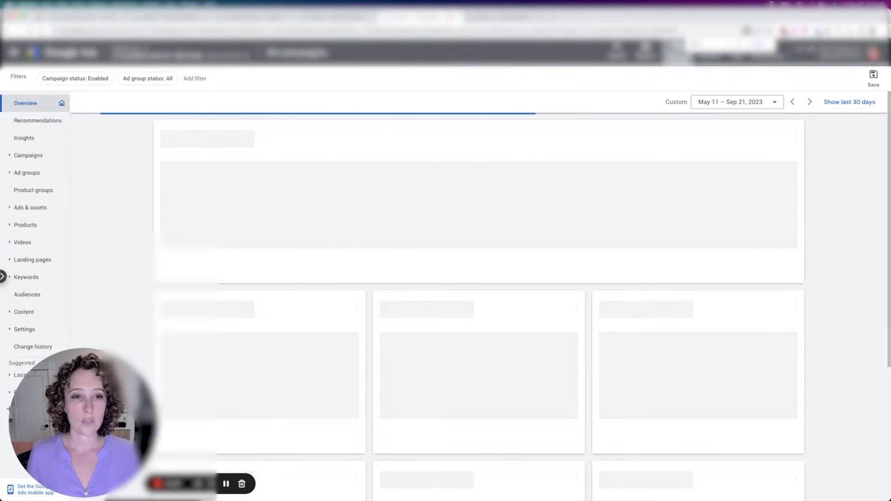
# Go to Measurement > Conversions to reach the Summary listing the Purchase goal's conversion actions.
pyautogui.click(677, 51)
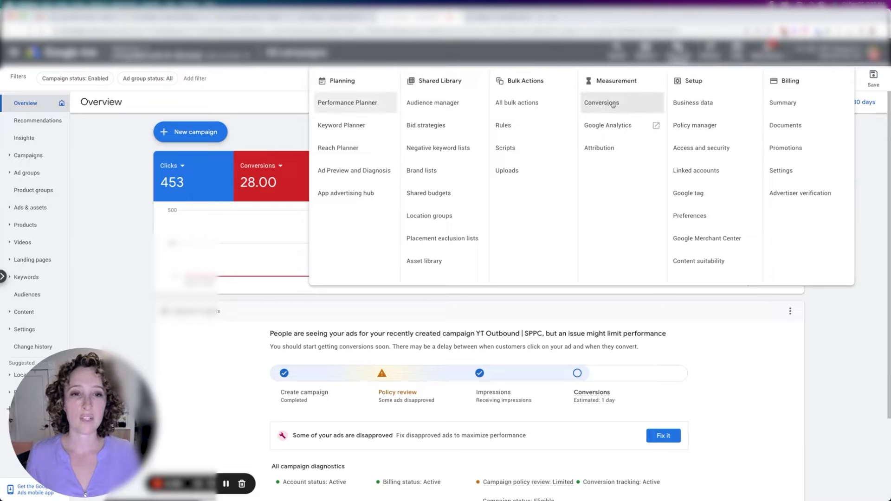
pyautogui.click(612, 104)
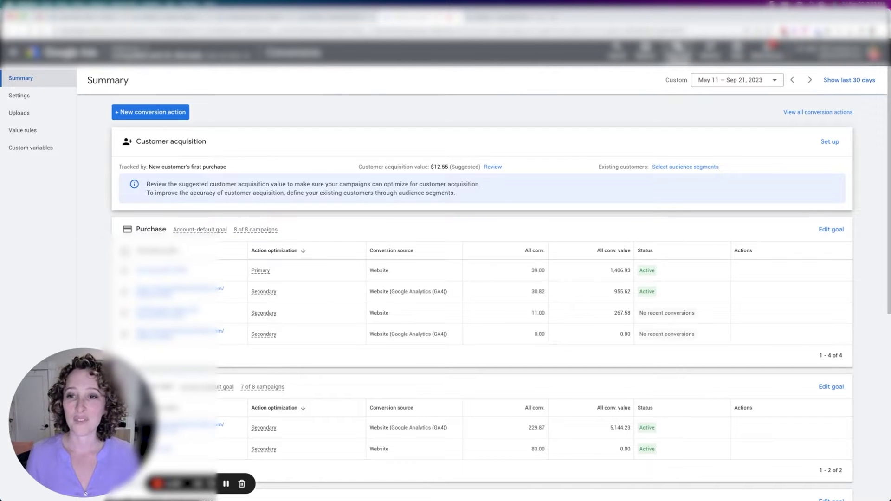
pyautogui.moveTo(224, 233)
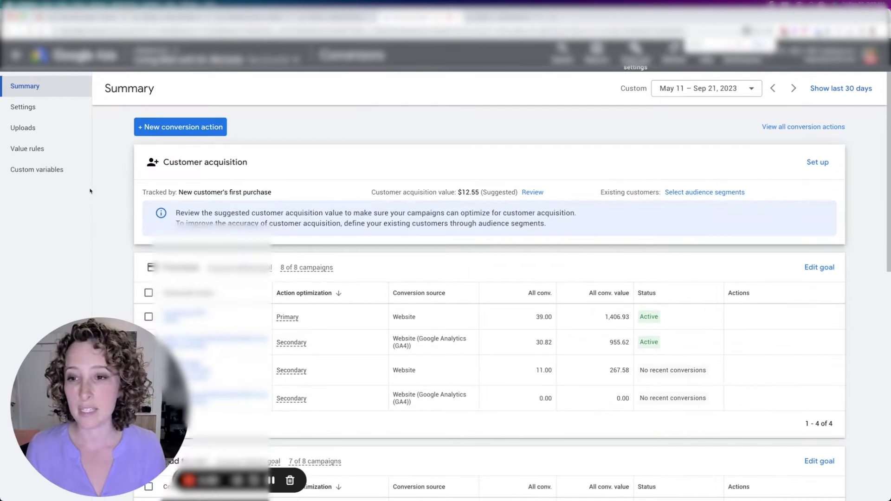
pyautogui.scroll(-3, 139, 285)
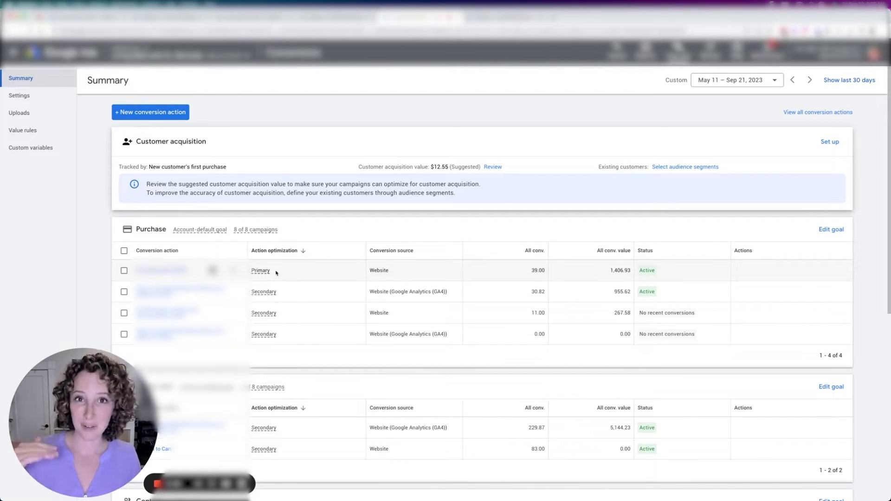
pyautogui.moveTo(264, 273)
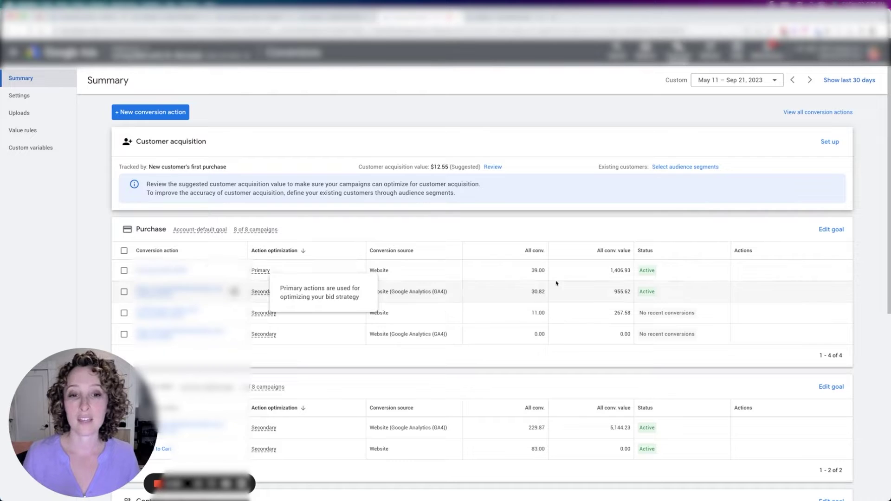
pyautogui.moveTo(544, 271); pyautogui.dragTo(525, 273)
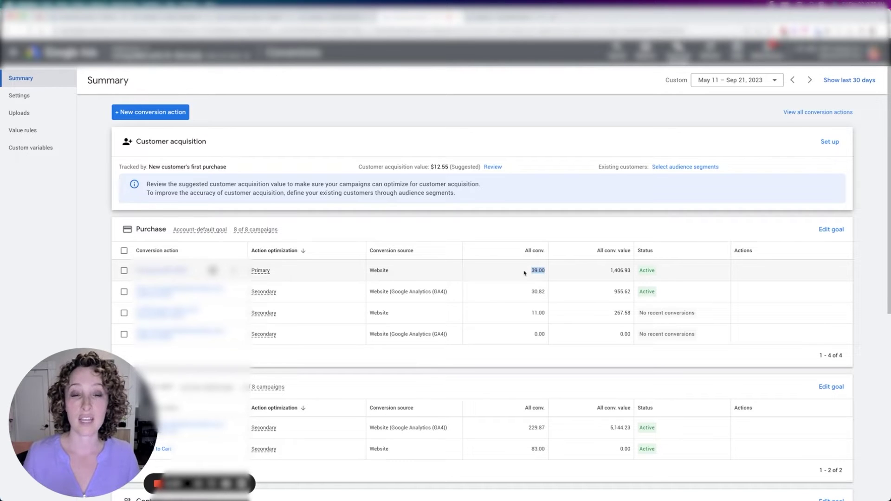
pyautogui.moveTo(606, 271); pyautogui.dragTo(637, 272)
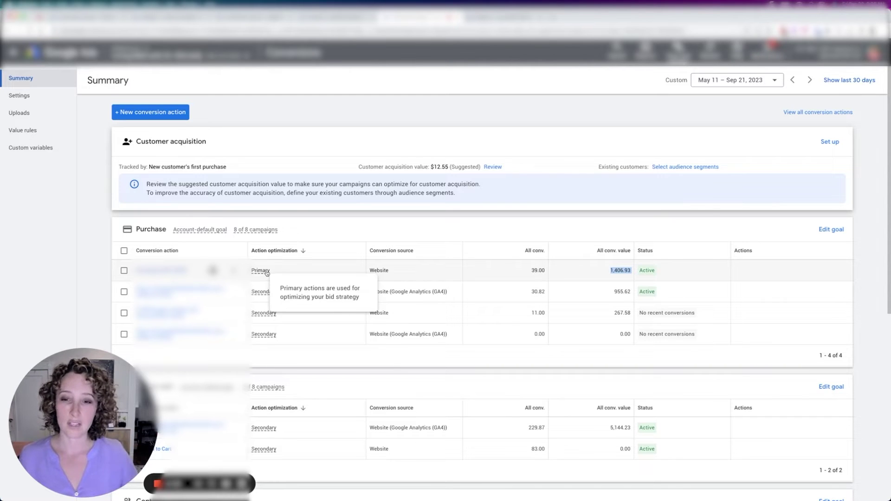
pyautogui.click(333, 270)
# Check the Purchase goal's Primary action and return the Std. Shopping campaign to account goal settings.
pyautogui.moveTo(264, 293)
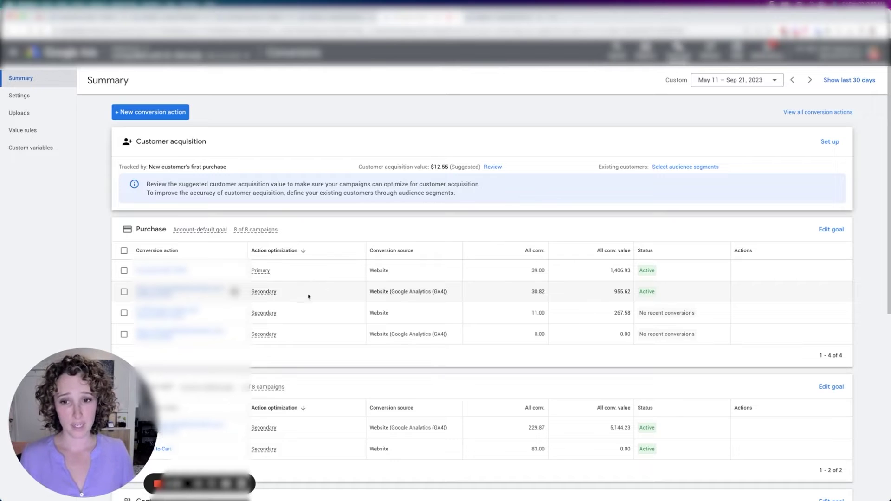
pyautogui.moveTo(262, 292)
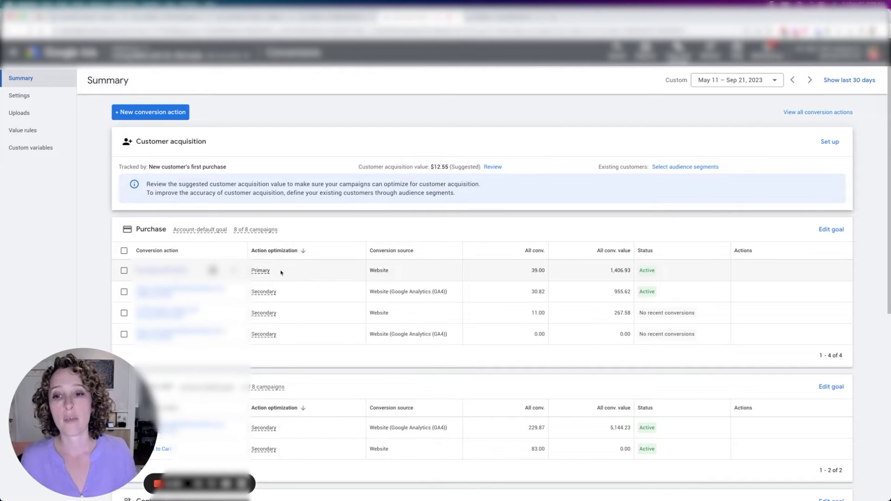
pyautogui.moveTo(282, 272); pyautogui.dragTo(249, 275)
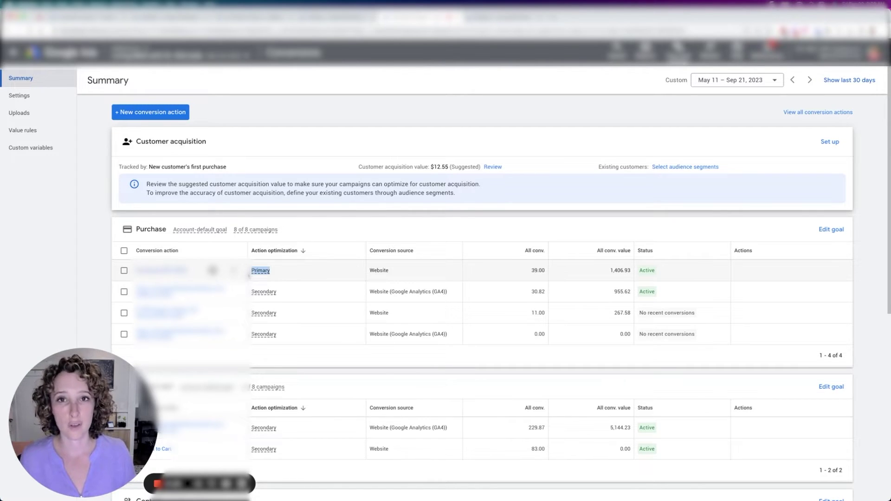
pyautogui.click(321, 276)
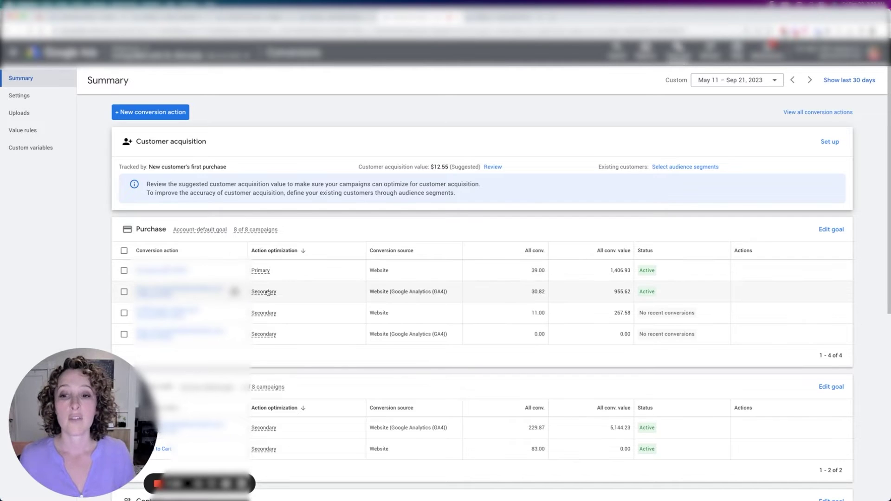
pyautogui.moveTo(267, 292)
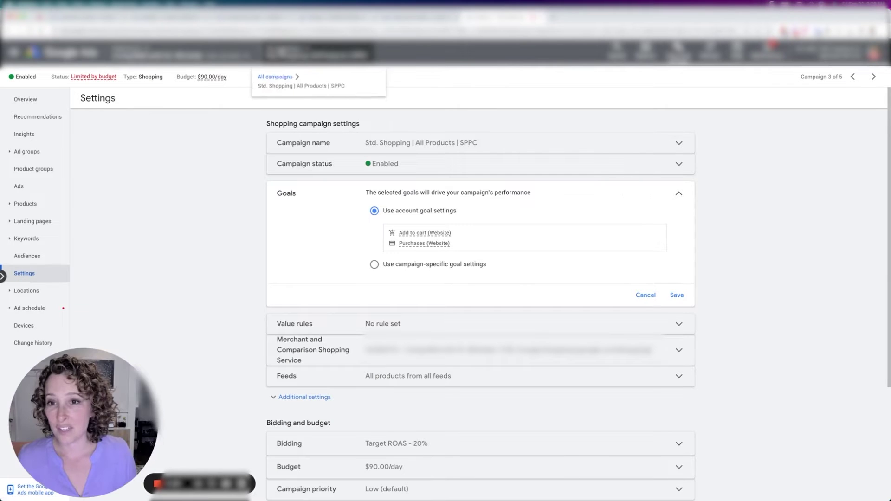
# Bring up the column editor for the all-campaigns overview table.
pyautogui.moveTo(320, 53)
pyautogui.click(268, 76)
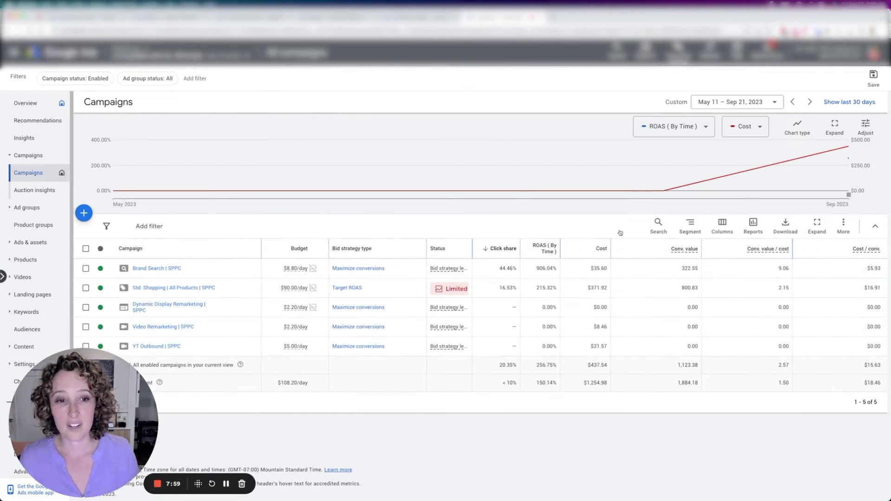
pyautogui.click(715, 232)
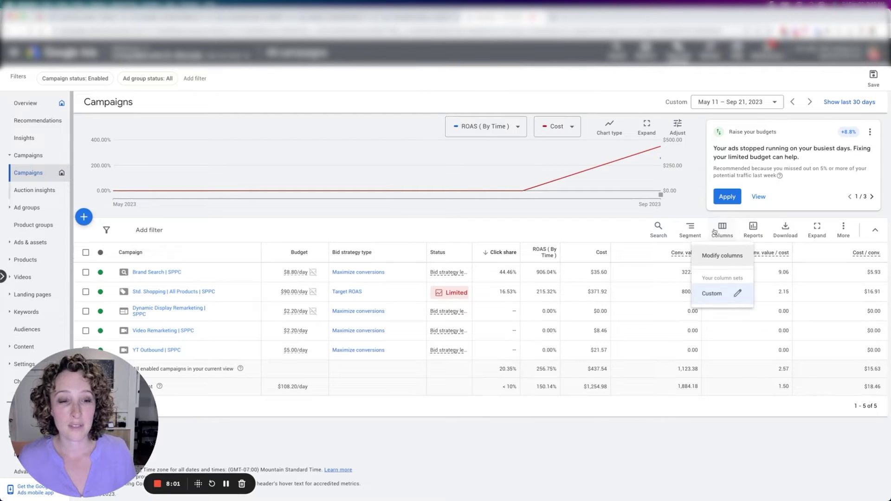
pyautogui.click(707, 255)
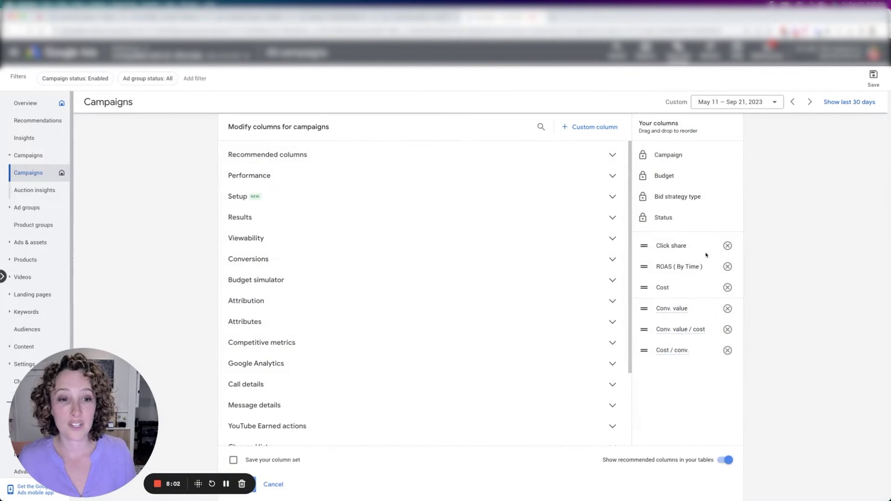
# Search 'conv' and add the Conversions (by conv. time) and All conv. (by conv. time) columns.
pyautogui.click(541, 127)
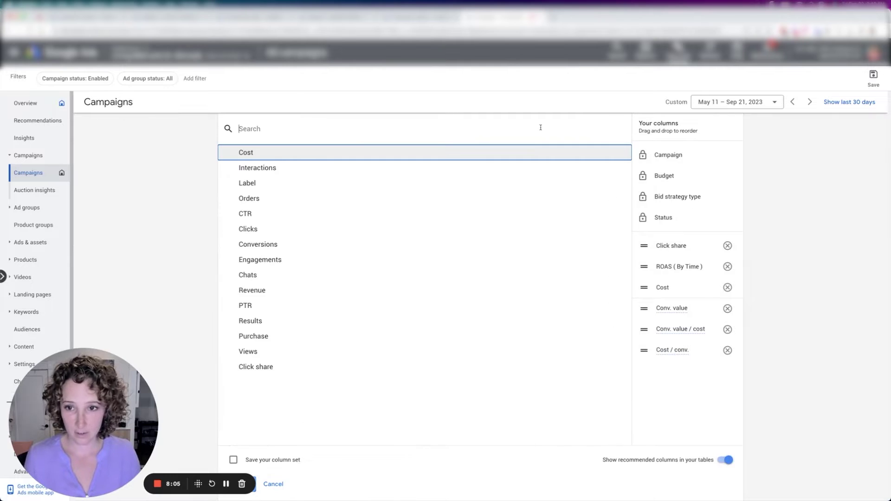
pyautogui.write('conv')
pyautogui.click(334, 157)
pyautogui.scroll(-1, 424, 390)
pyautogui.scroll(-1, 425, 390)
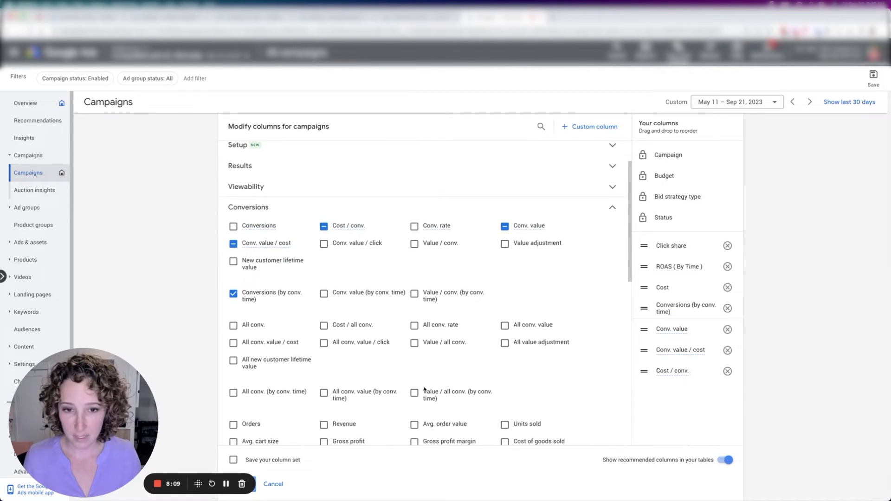
pyautogui.scroll(-1, 316, 287)
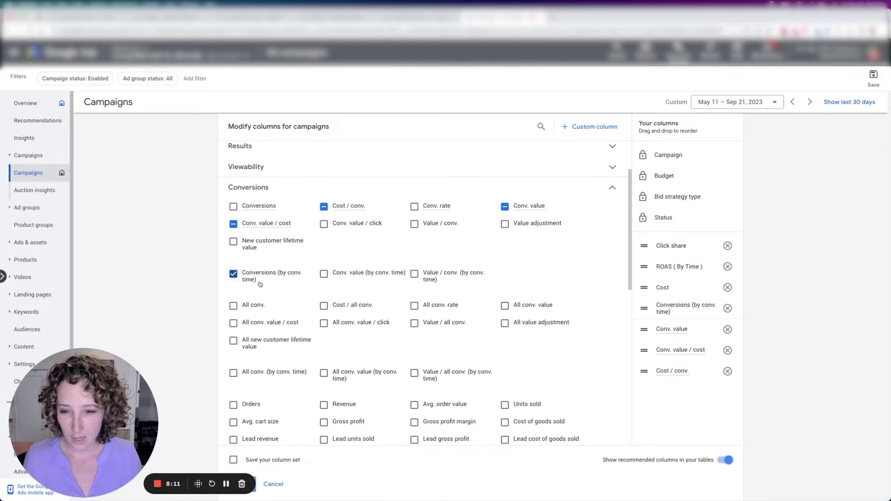
pyautogui.moveTo(258, 281)
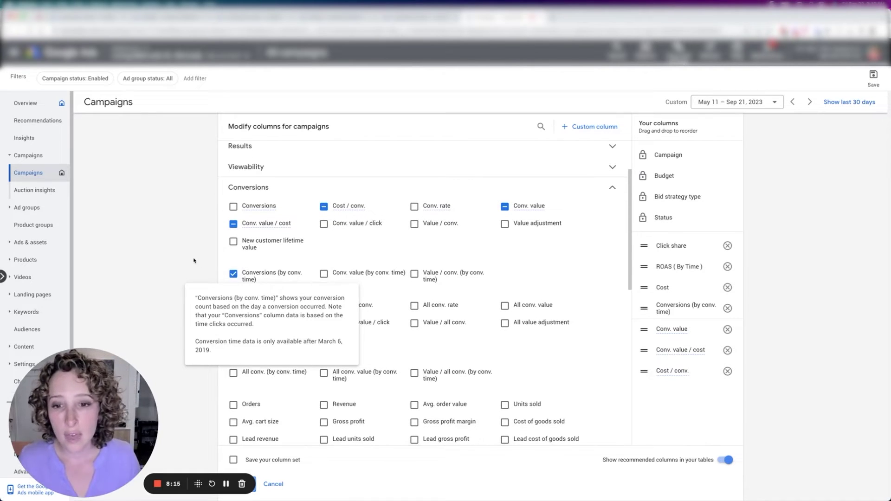
pyautogui.moveTo(244, 306)
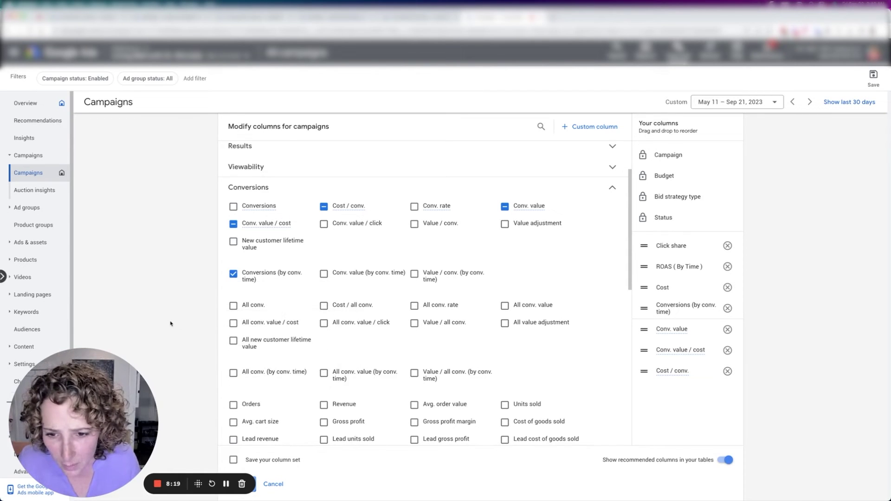
pyautogui.click(233, 373)
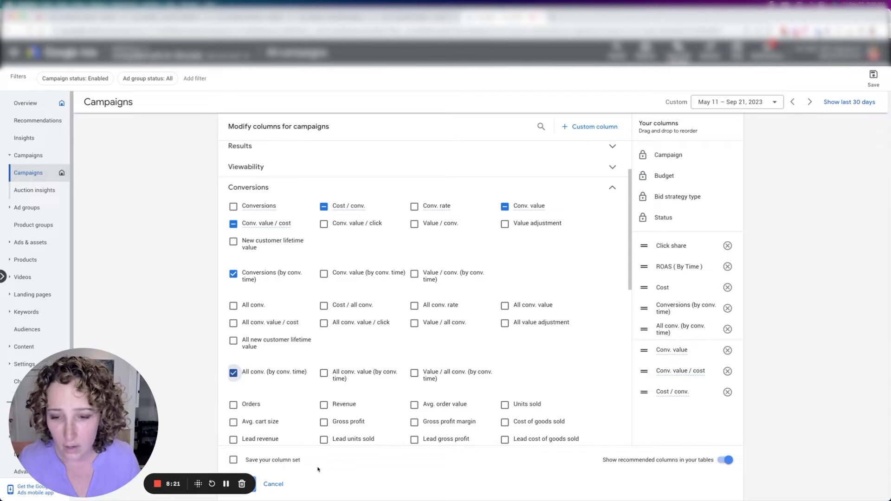
pyautogui.moveTo(156, 444); pyautogui.dragTo(150, 231)
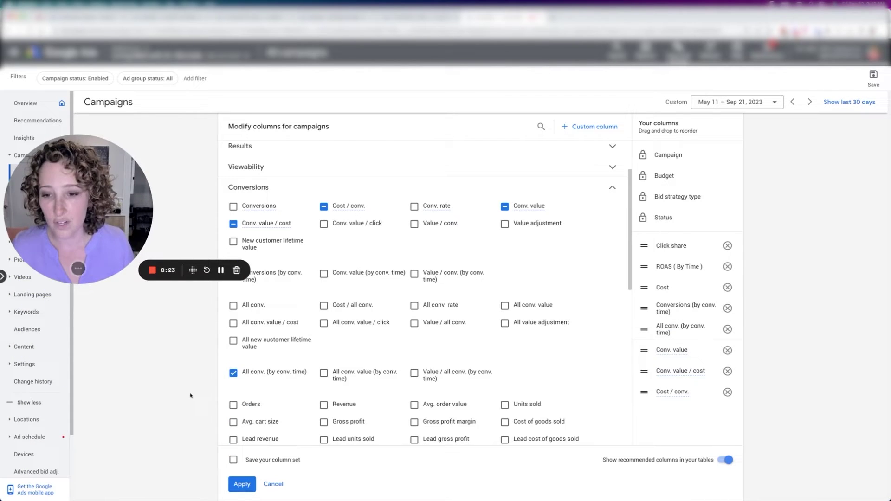
# Apply the columns, dismiss the budget, broad match and dynamic images recommendations, and collapse the chart.
pyautogui.click(242, 483)
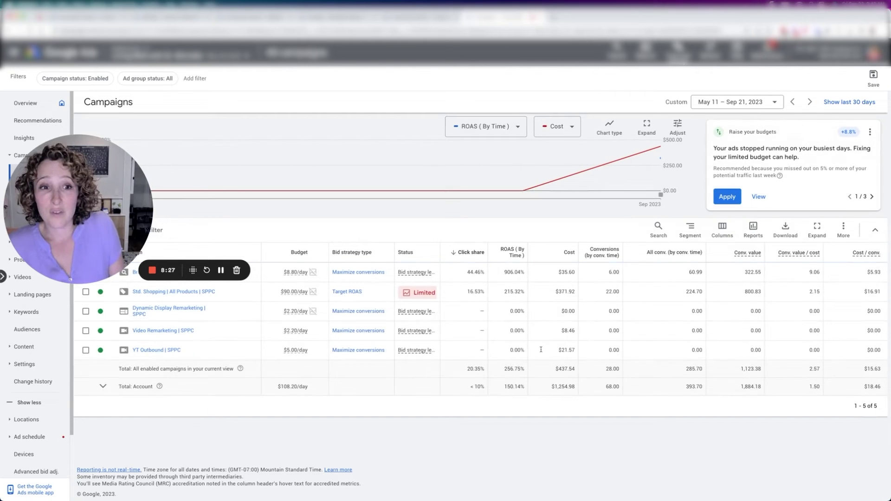
pyautogui.click(870, 133)
pyautogui.click(858, 139)
pyautogui.click(870, 133)
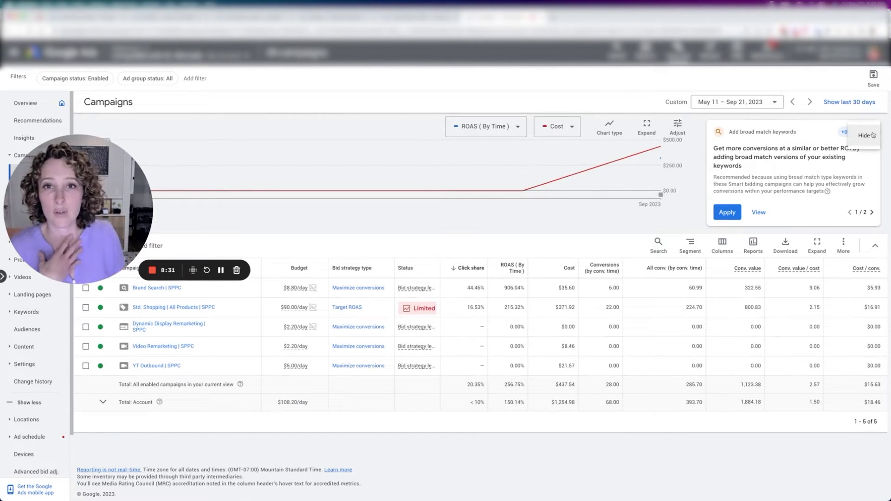
pyautogui.click(865, 138)
pyautogui.click(865, 136)
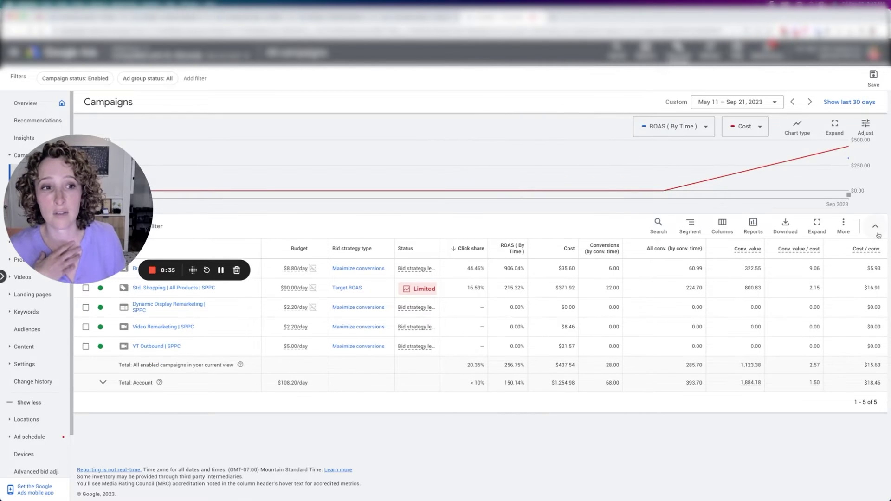
pyautogui.click(875, 226)
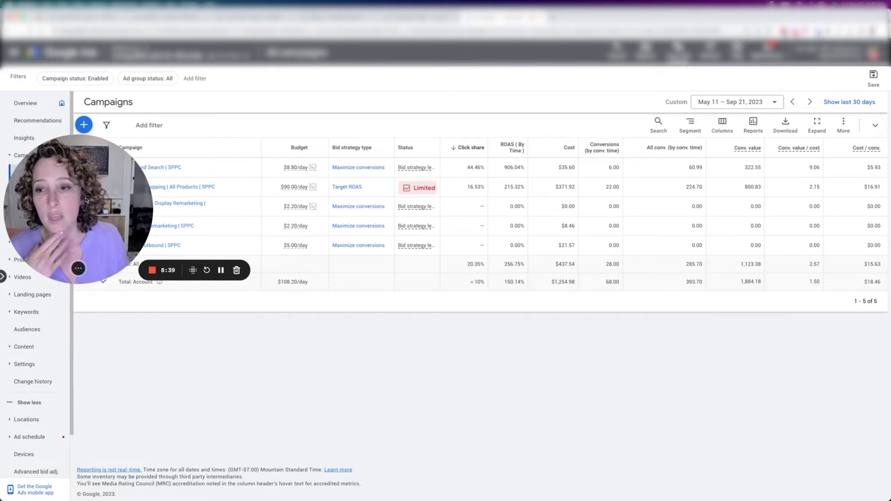
# Compare Brand Search's 6.00 conversions with its 60.99 all conversions.
pyautogui.moveTo(78, 209); pyautogui.dragTo(98, 410)
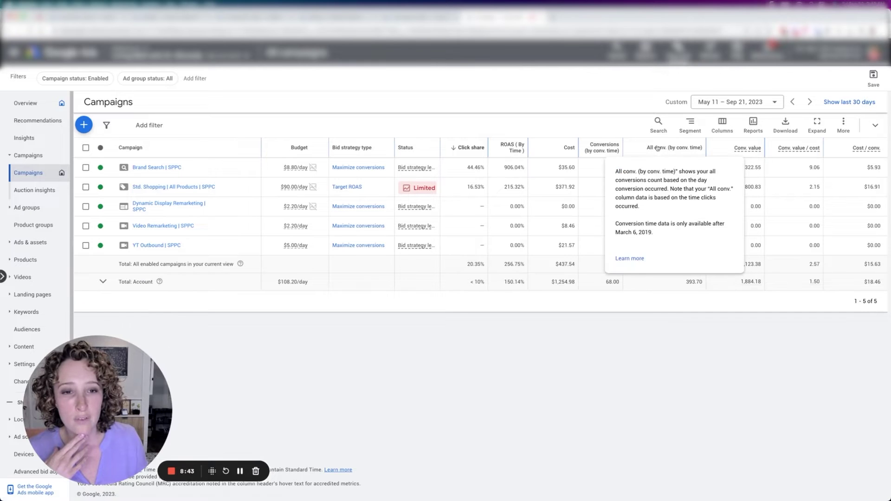
pyautogui.moveTo(600, 147)
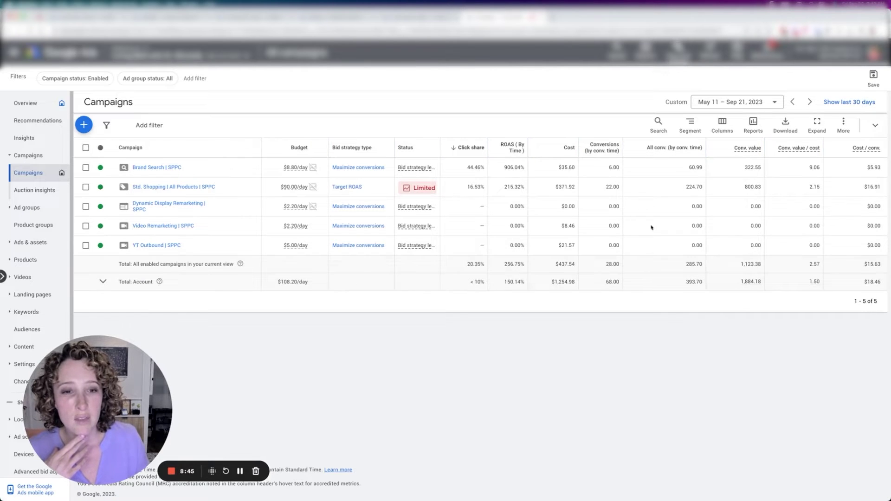
pyautogui.moveTo(608, 168); pyautogui.dragTo(620, 170)
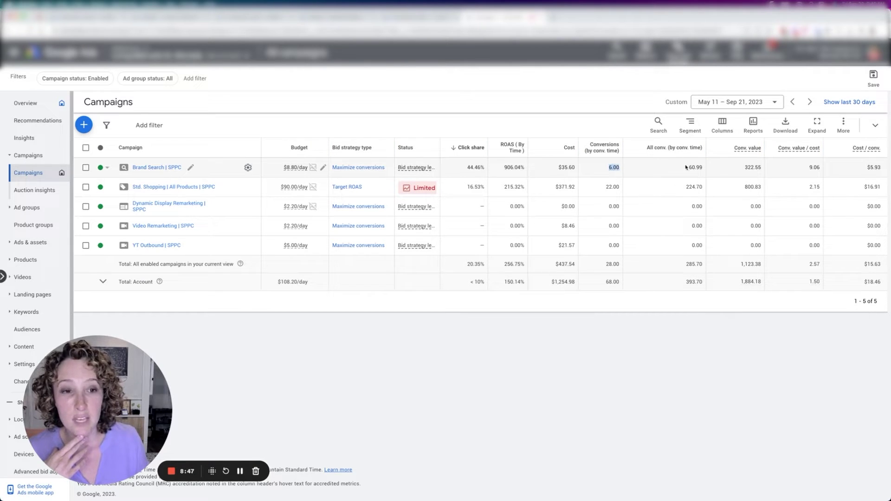
pyautogui.moveTo(686, 168); pyautogui.dragTo(708, 169)
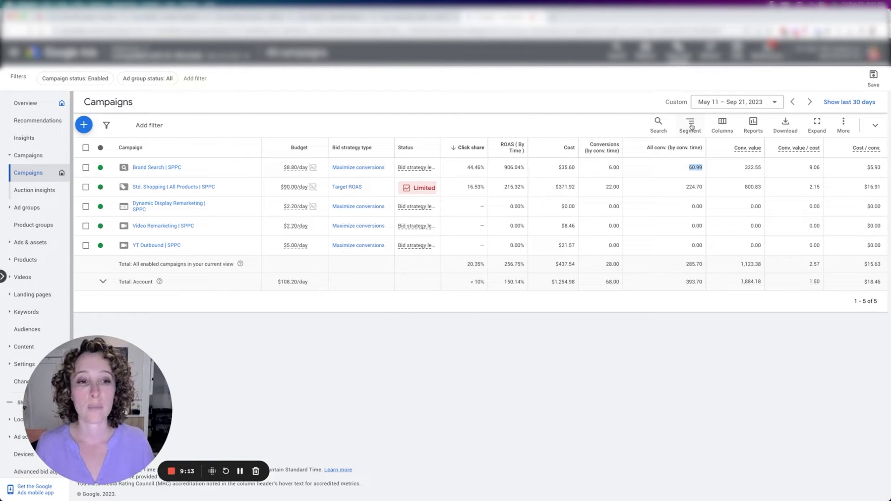
# Segment the campaigns table by Conversion action to split Brand Search's 60.99 all conversions.
pyautogui.click(697, 167)
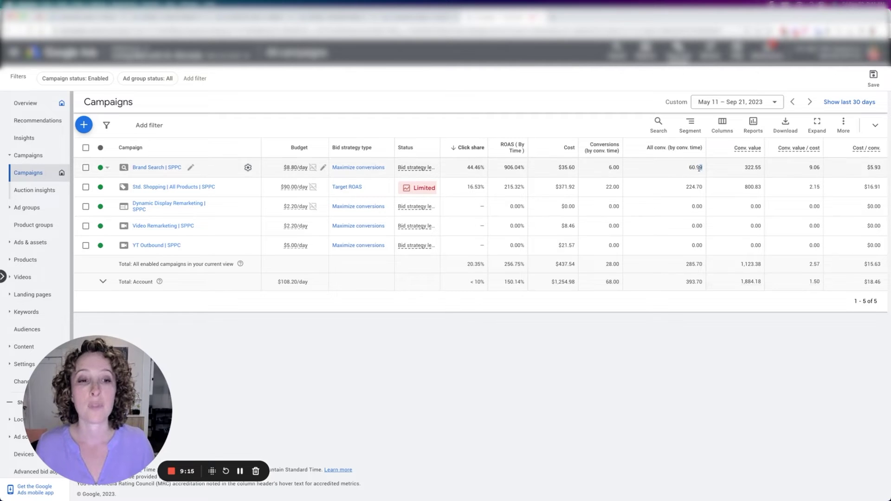
pyautogui.doubleClick(696, 168)
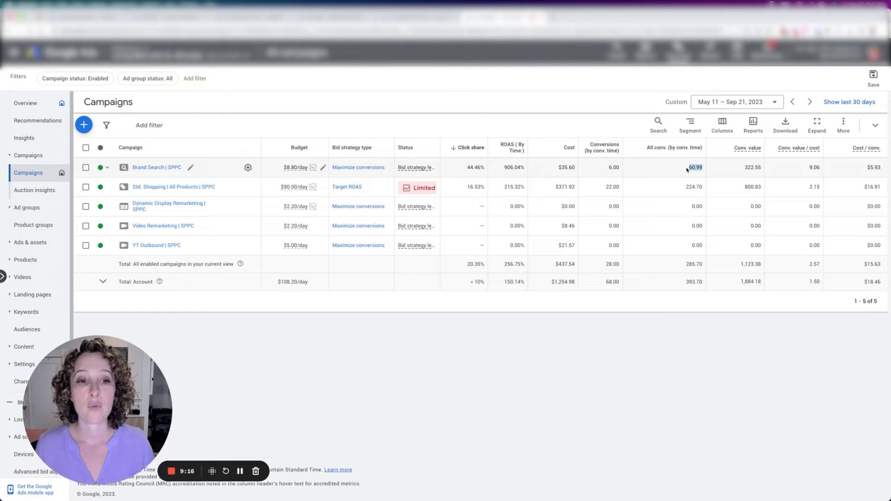
pyautogui.click(689, 126)
pyautogui.moveTo(674, 227)
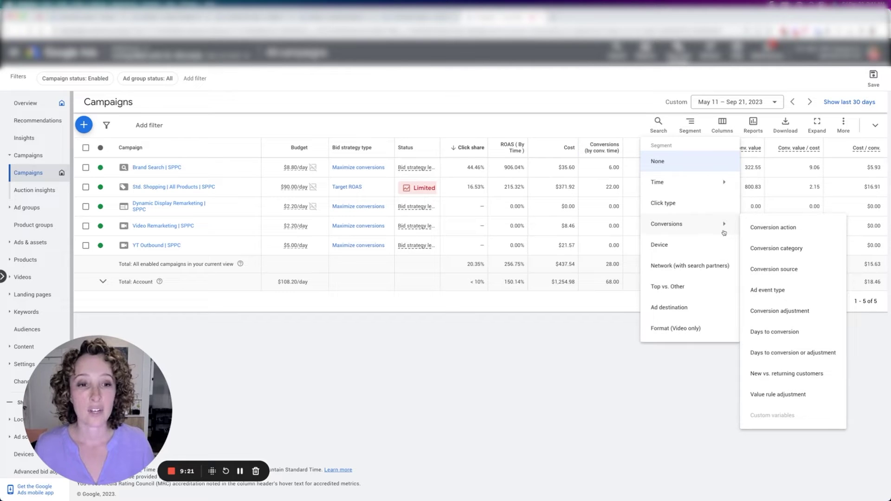
pyautogui.click(766, 232)
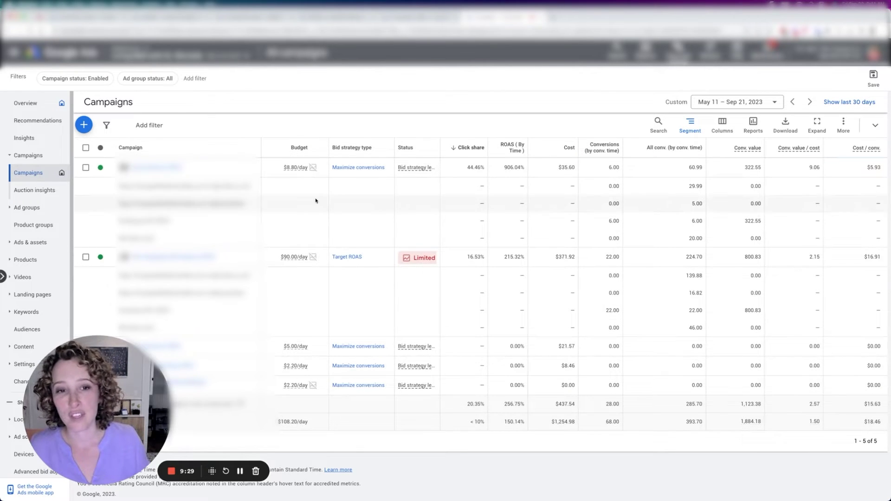
# Compare the conversion action rows' 29.99 and 5.00 values with Brand Search's 6.00 conversions.
pyautogui.moveTo(688, 186); pyautogui.dragTo(705, 188)
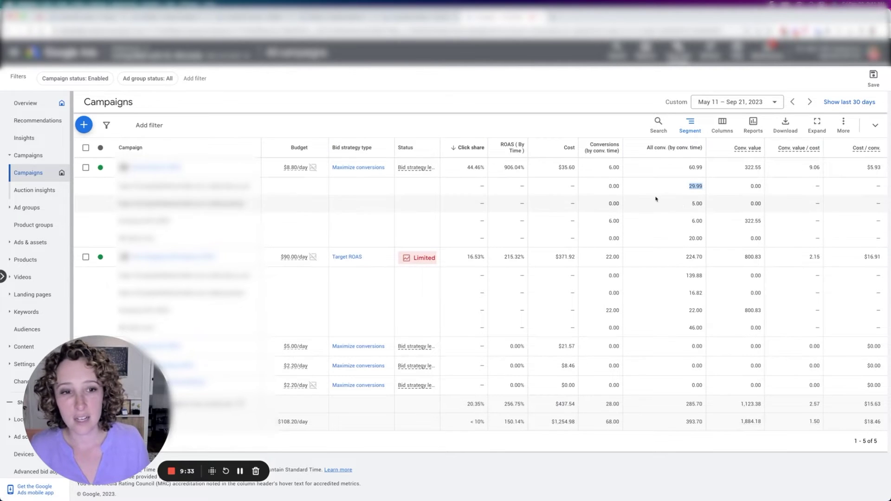
pyautogui.moveTo(685, 205); pyautogui.dragTo(709, 205)
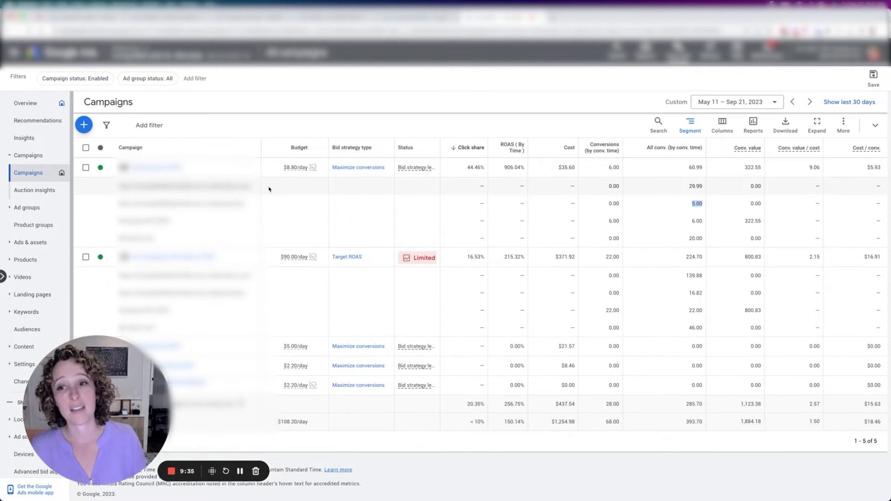
pyautogui.tripleClick(199, 186)
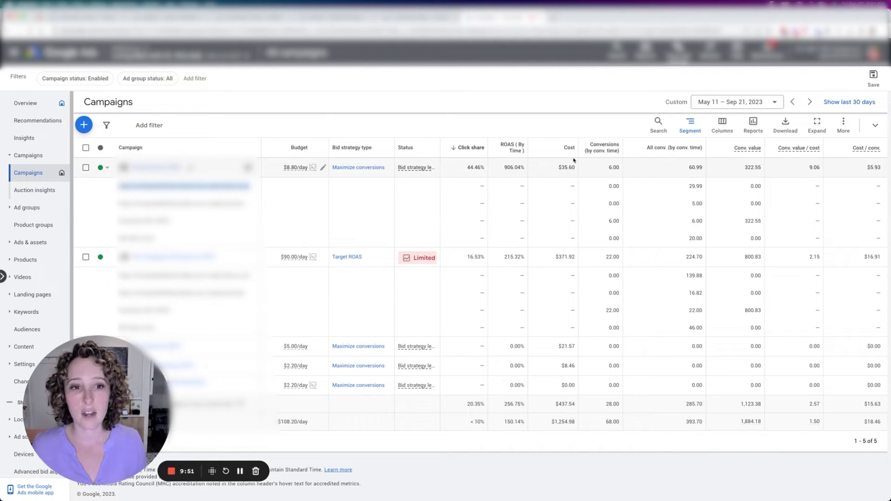
pyautogui.moveTo(604, 168); pyautogui.dragTo(623, 169)
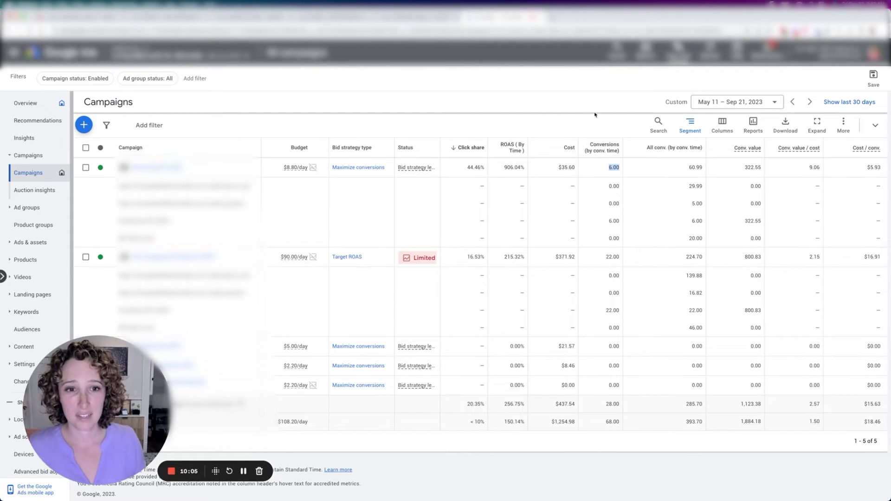
# Set Segment to None, leaving five campaign rows totaling 285.70 all conversions.
pyautogui.click(659, 221)
pyautogui.doubleClick(692, 186)
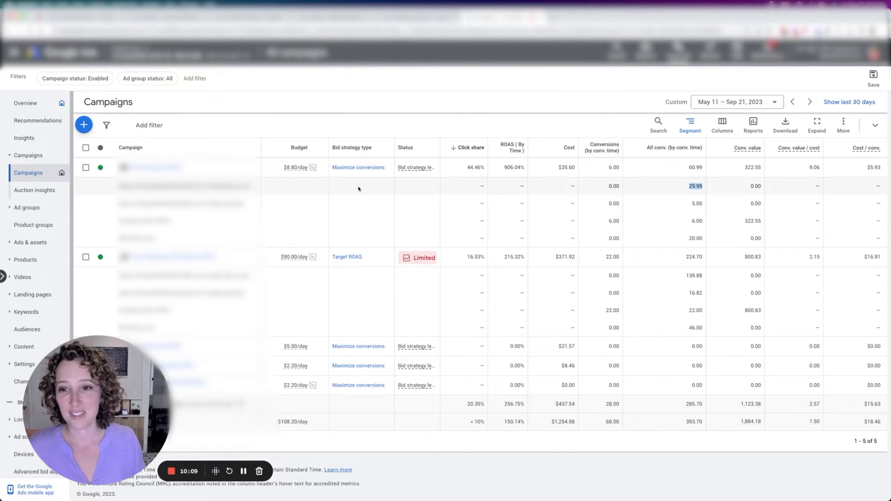
pyautogui.click(690, 125)
pyautogui.click(665, 161)
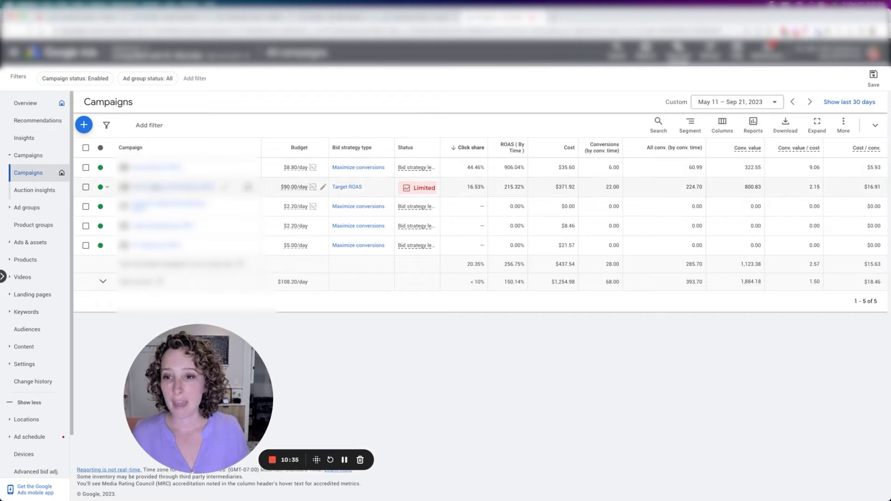
# Open the Target ROAS Shopping campaign's Settings, dismiss the budget tip, and expand Goals.
pyautogui.click(173, 187)
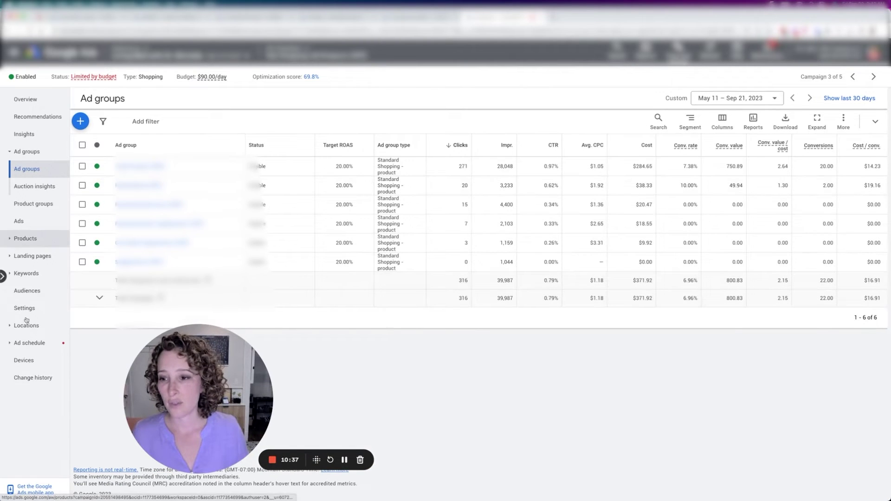
pyautogui.click(21, 308)
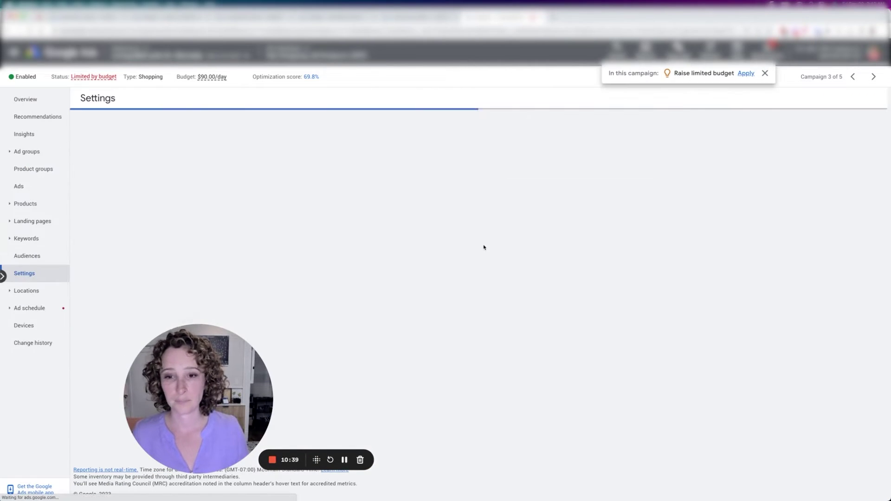
pyautogui.click(765, 73)
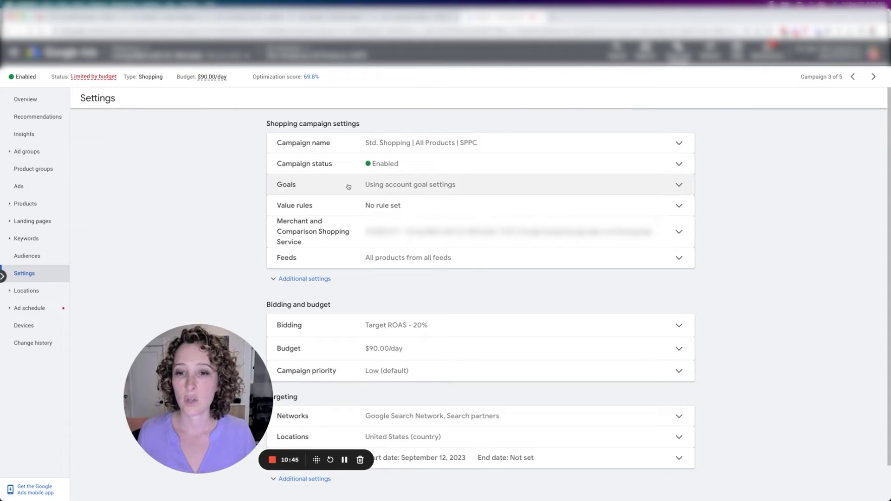
pyautogui.click(407, 188)
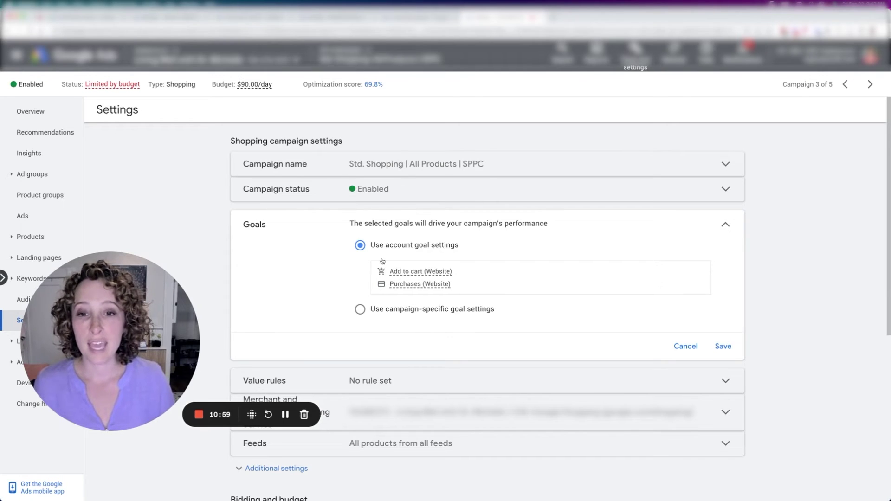
# Switch to campaign-specific goals, selecting Contacts (Call from Ads) and Purchases (Website).
pyautogui.click(417, 310)
pyautogui.click(417, 287)
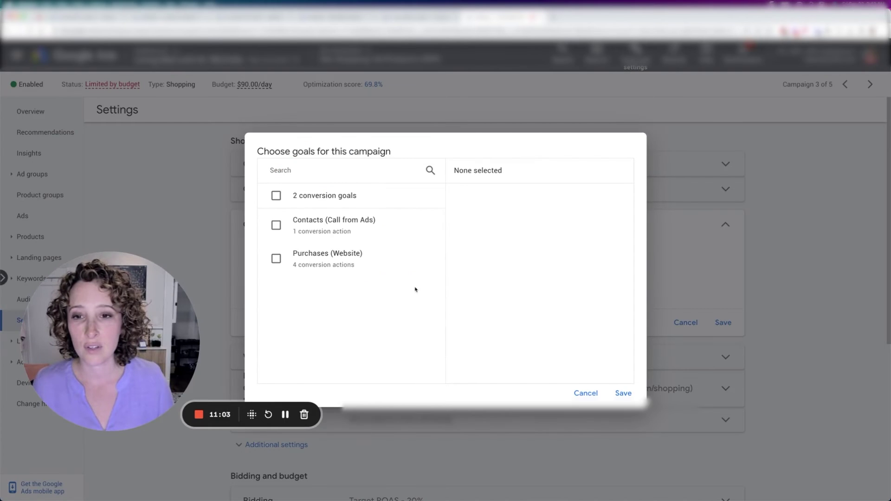
pyautogui.click(302, 228)
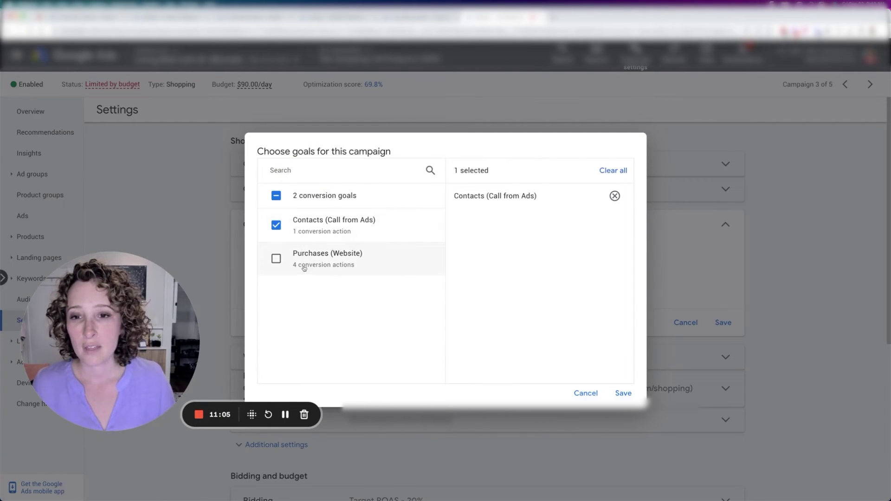
pyautogui.click(305, 272)
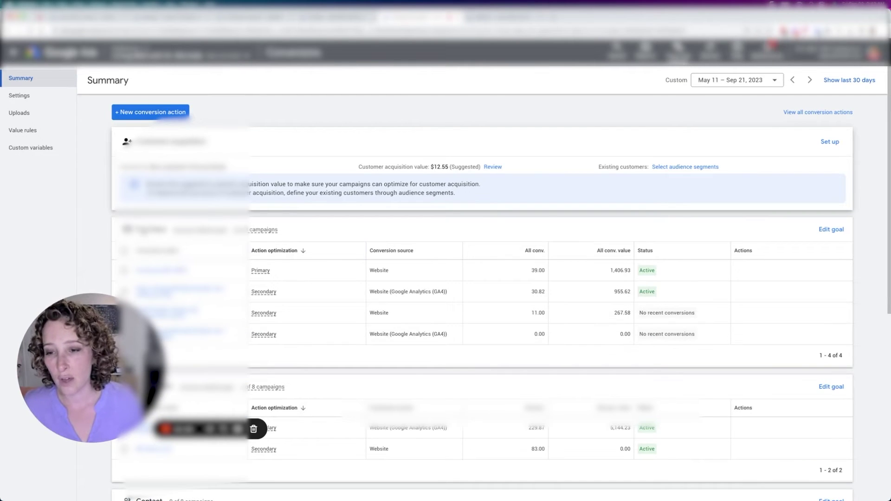
pyautogui.moveTo(114, 362); pyautogui.dragTo(103, 126)
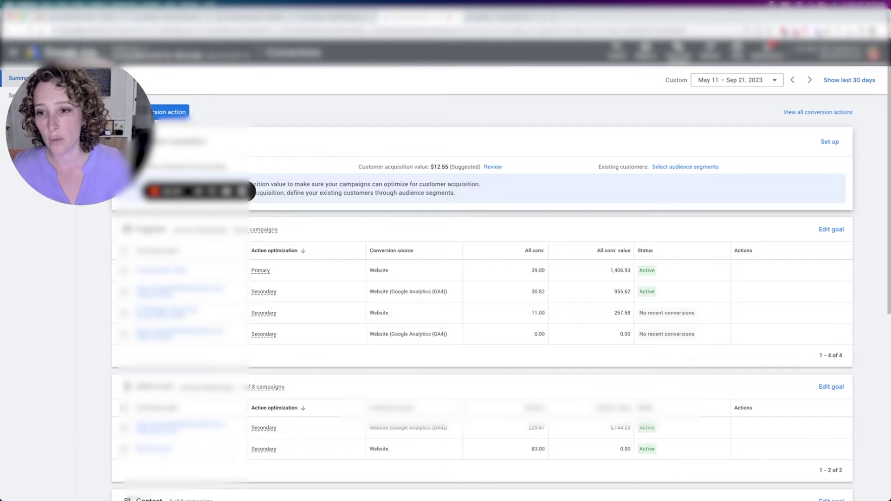
pyautogui.moveTo(181, 232)
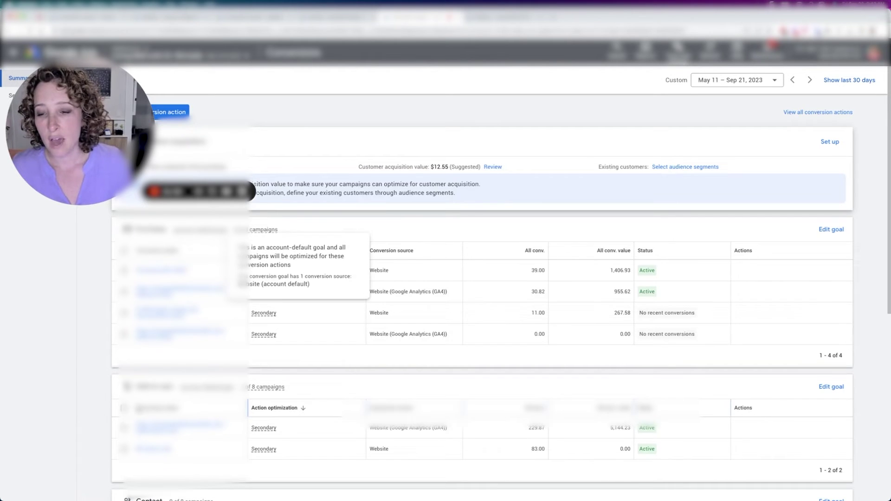
pyautogui.scroll(-1, 140, 410)
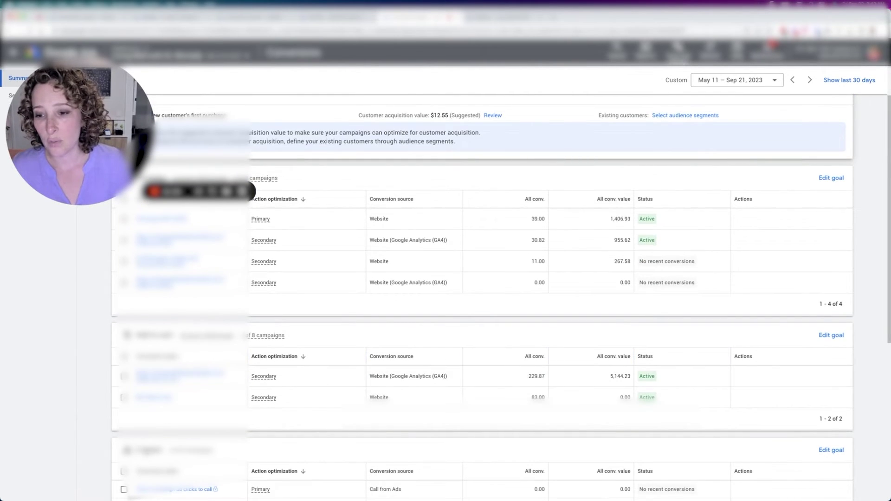
pyautogui.scroll(-2, 187, 345)
pyautogui.scroll(-2, 194, 344)
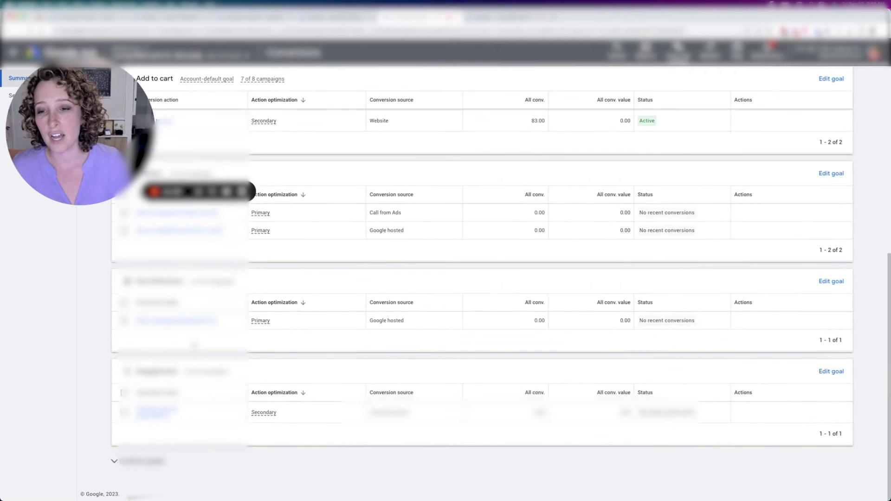
pyautogui.scroll(10, 194, 345)
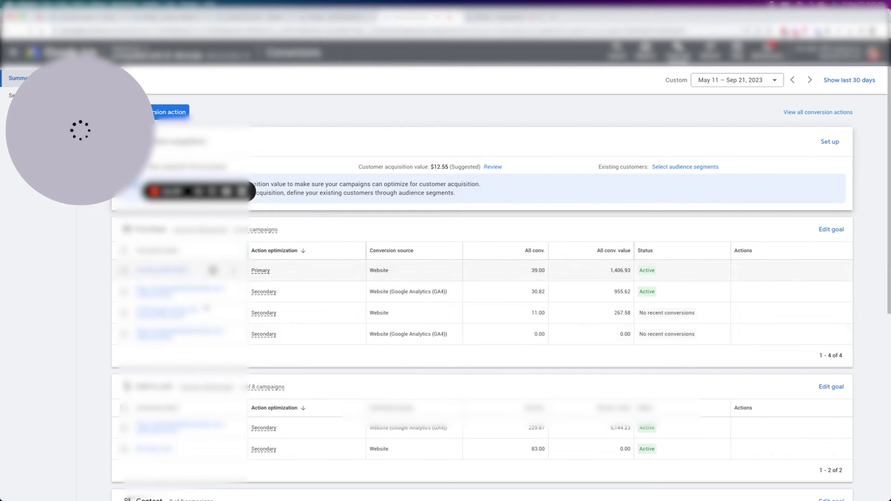
pyautogui.scroll(-5, 188, 349)
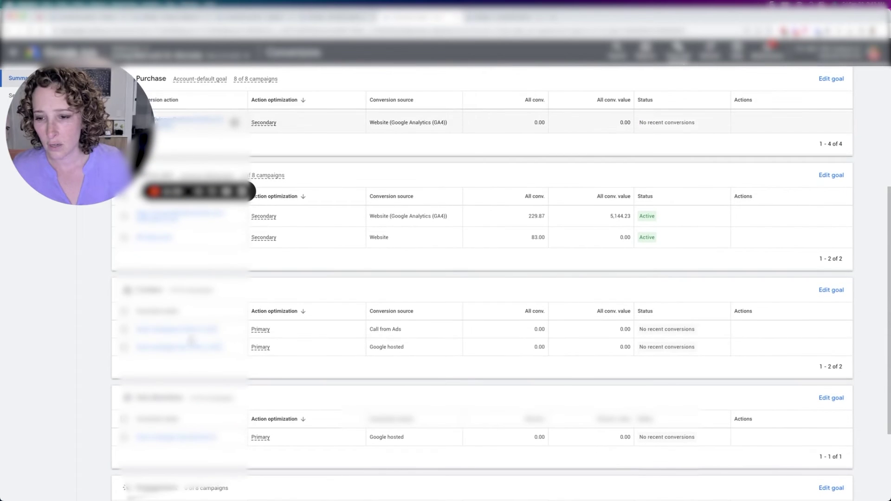
pyautogui.scroll(-3, 188, 349)
pyautogui.scroll(6, 199, 354)
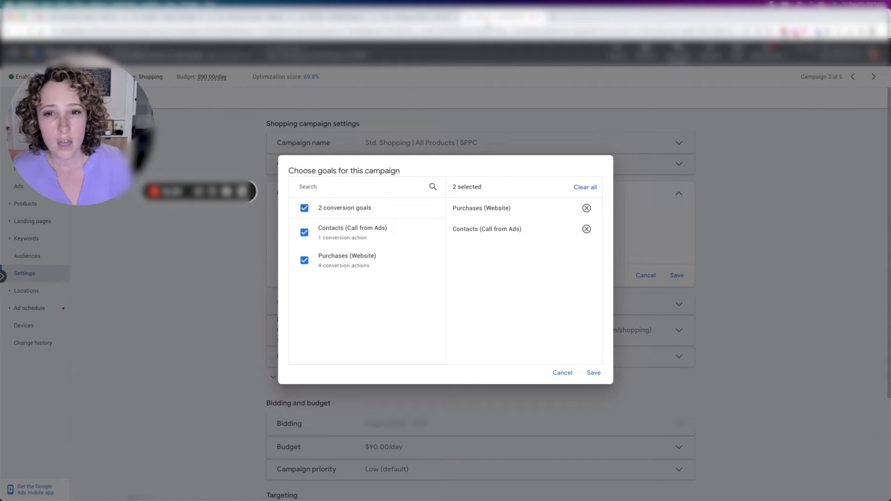
# Cancel the goal picker and set the Shopping campaign back to 'Use account goal settings'.
pyautogui.click(562, 373)
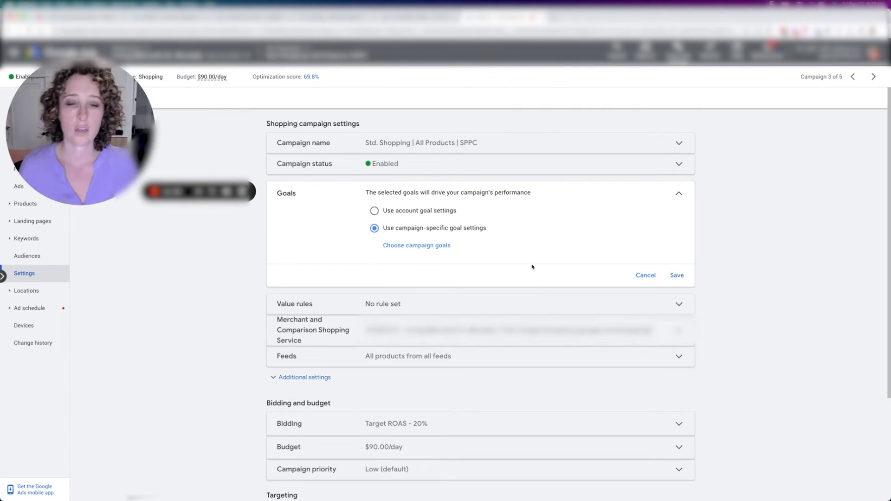
pyautogui.click(374, 212)
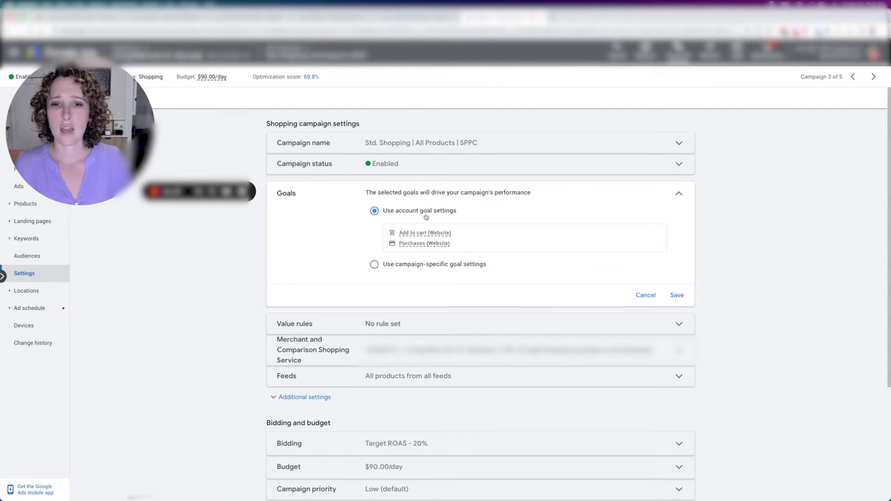
pyautogui.moveTo(431, 242)
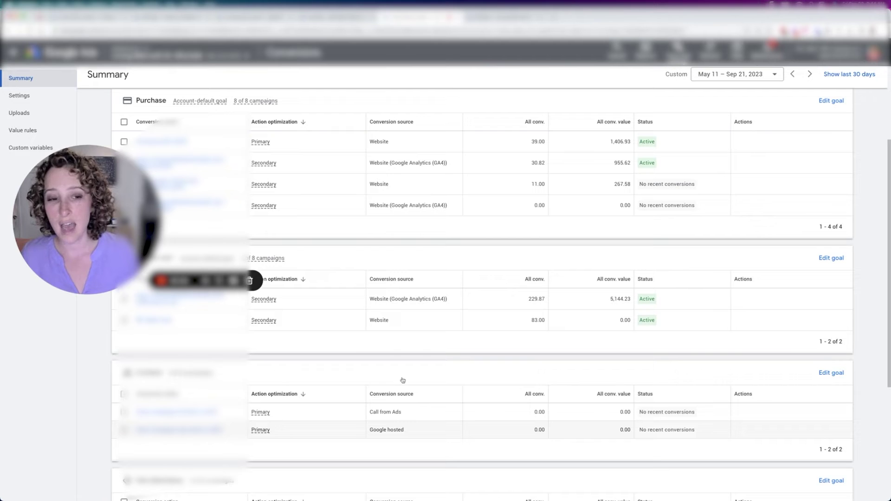
# Open the Contact goal's editor and expand its Contact (Google hosted) action settings.
pyautogui.click(831, 373)
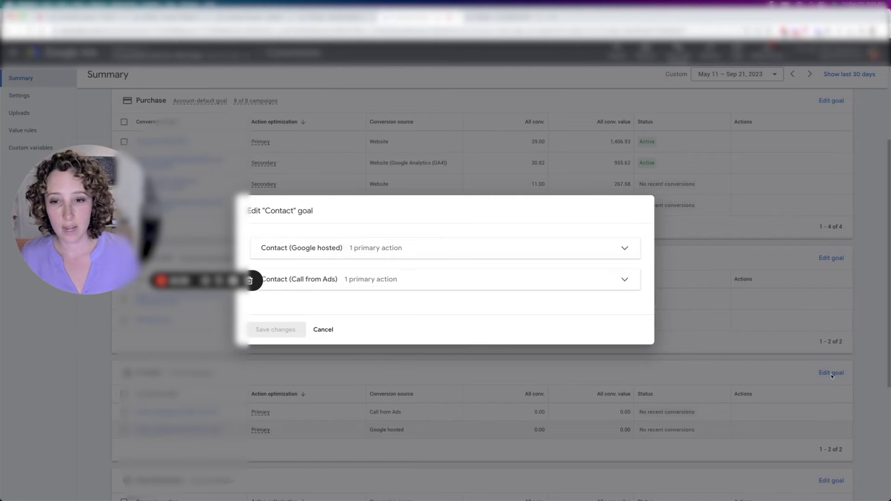
pyautogui.click(532, 251)
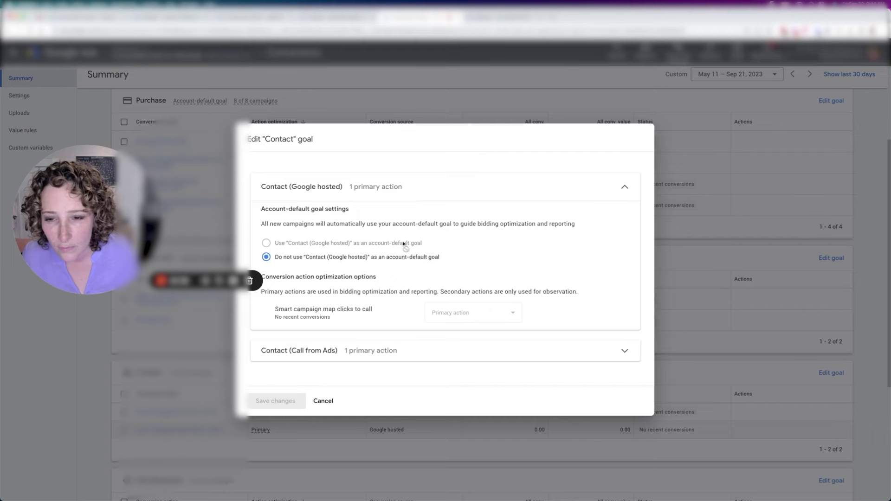
# Inspect the Contact (Call from Ads) action, then cancel the Contact goal edit unchanged.
pyautogui.click(328, 356)
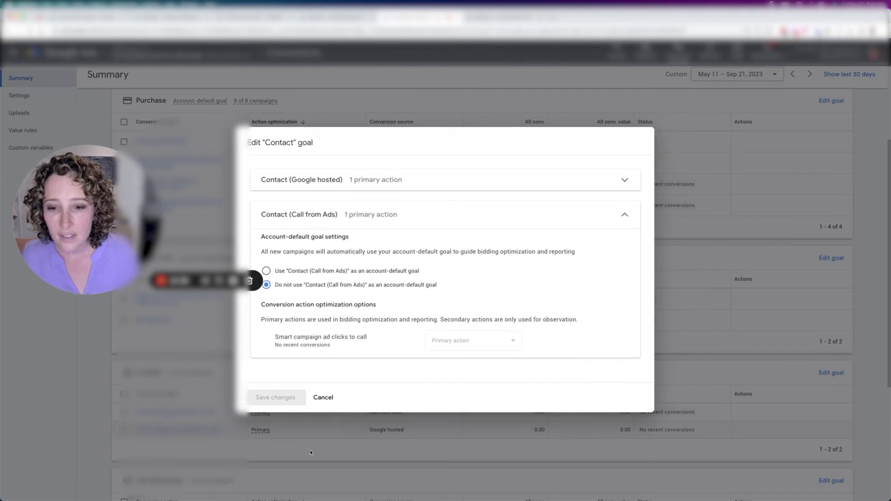
pyautogui.click(323, 397)
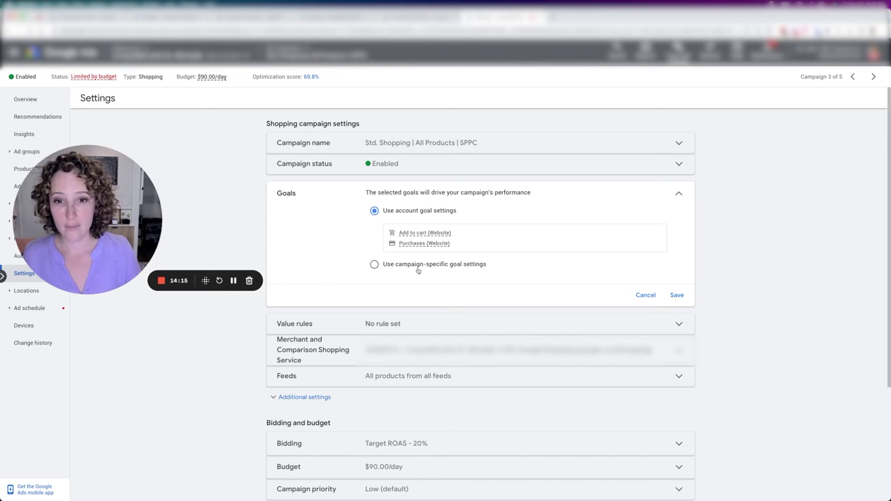
# Set the Std. Shopping campaign's Goals to 'Use account goal settings' and save.
pyautogui.click(374, 265)
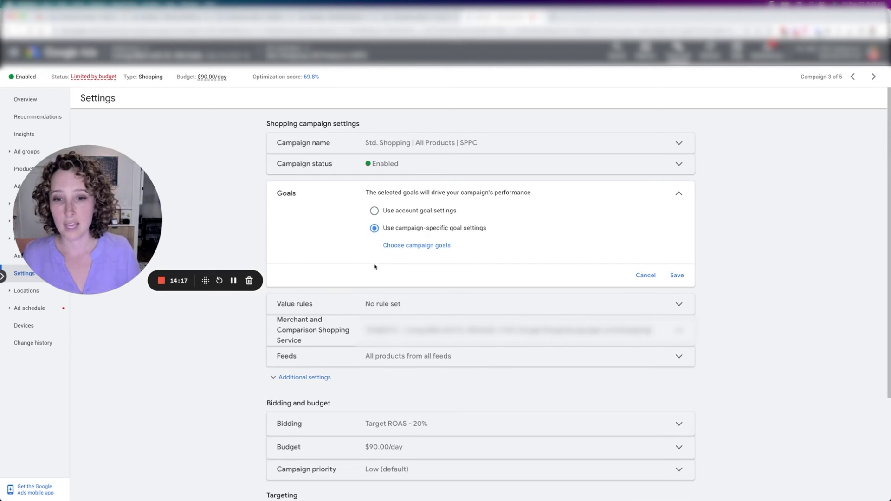
pyautogui.click(374, 210)
pyautogui.click(676, 298)
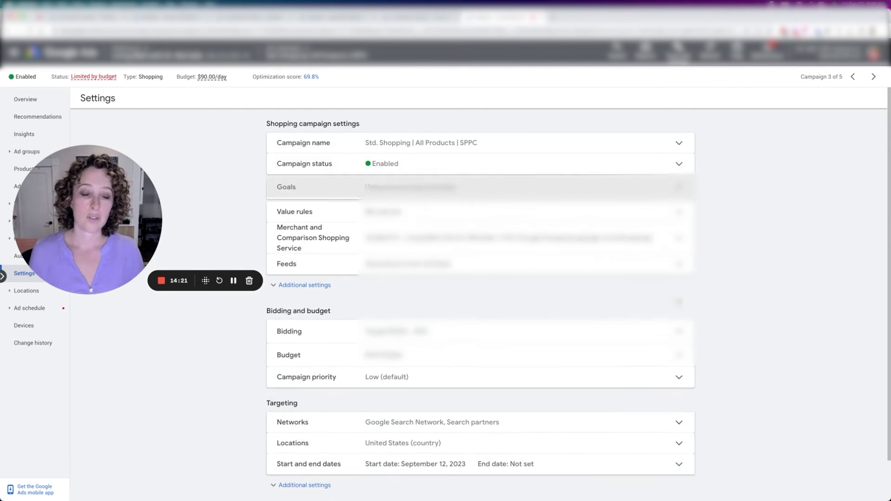
# Return to the All campaigns list via the breadcrumb.
pyautogui.scroll(-2, 758, 222)
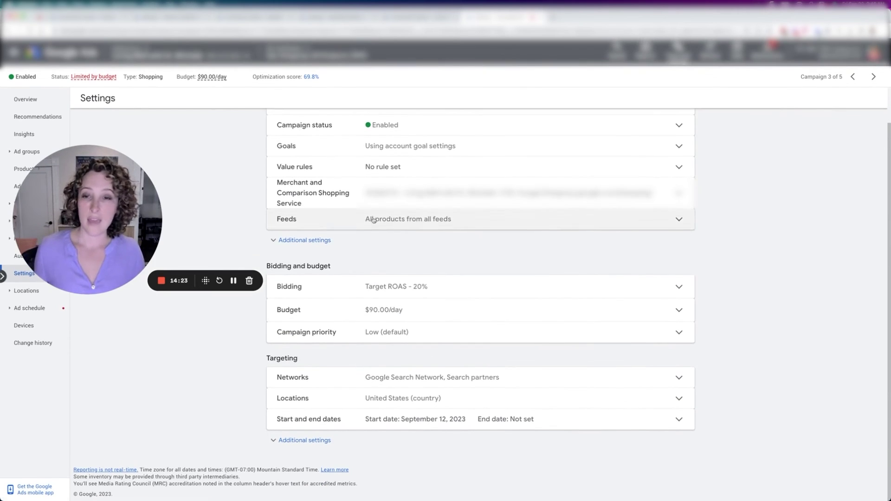
pyautogui.moveTo(315, 53)
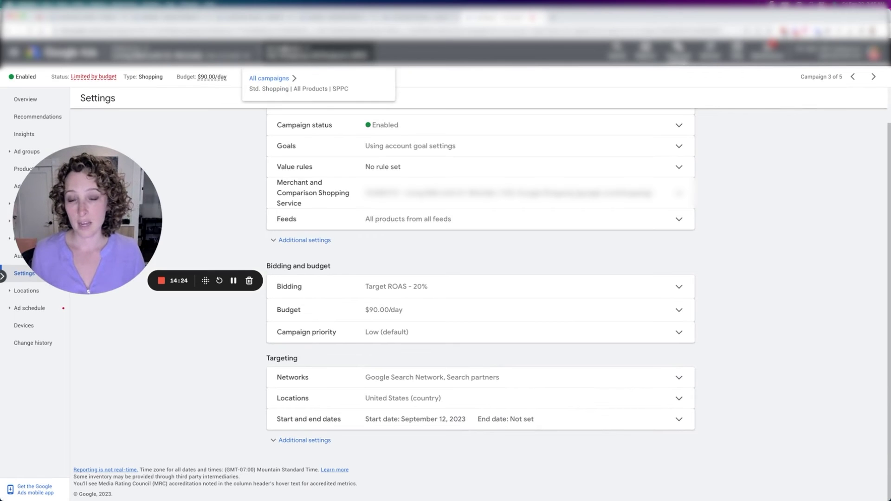
pyautogui.click(268, 78)
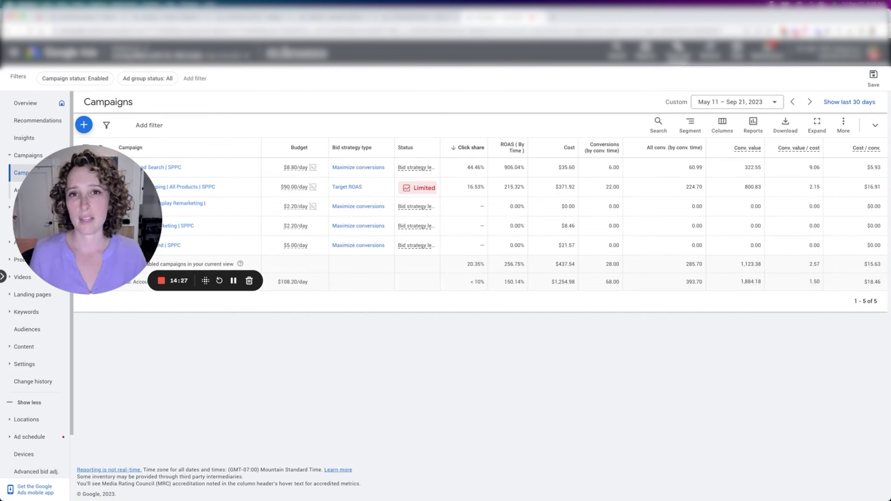
pyautogui.moveTo(90, 224); pyautogui.dragTo(208, 397)
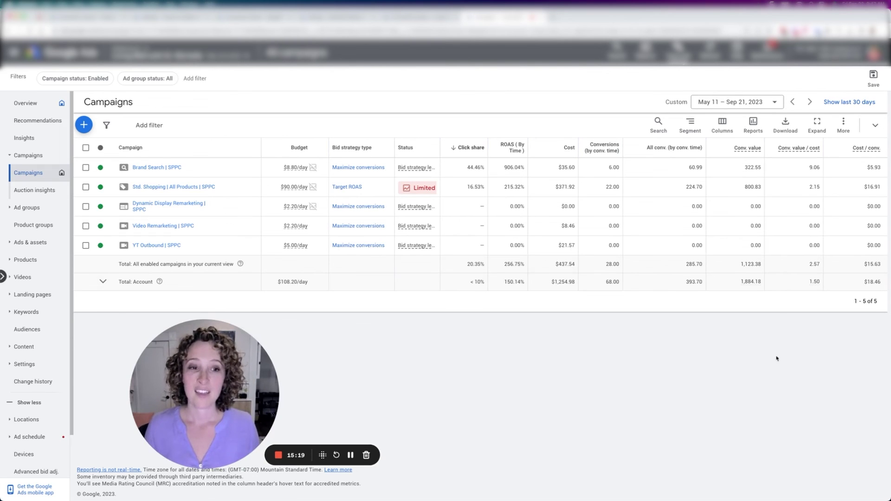
# Display the ROAS and Cost chart above the campaigns table, grouped weekly.
pyautogui.click(875, 125)
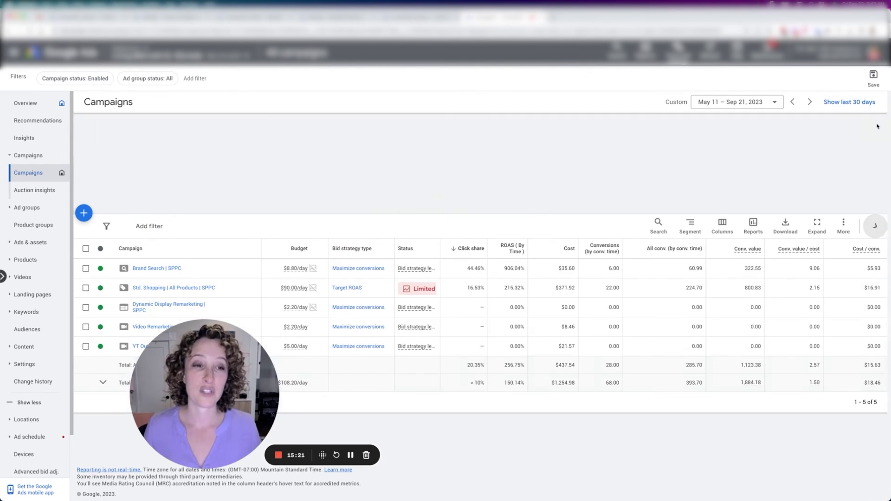
pyautogui.moveTo(665, 152)
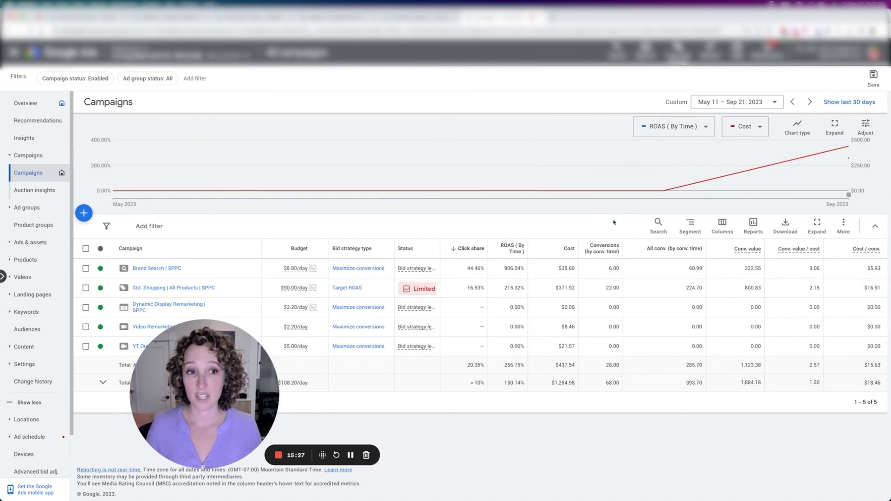
pyautogui.moveTo(847, 194)
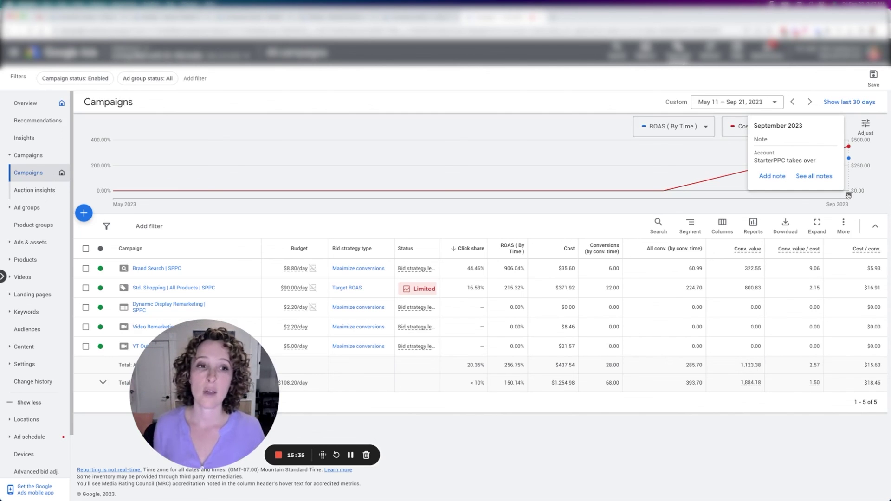
pyautogui.click(865, 125)
pyautogui.click(859, 149)
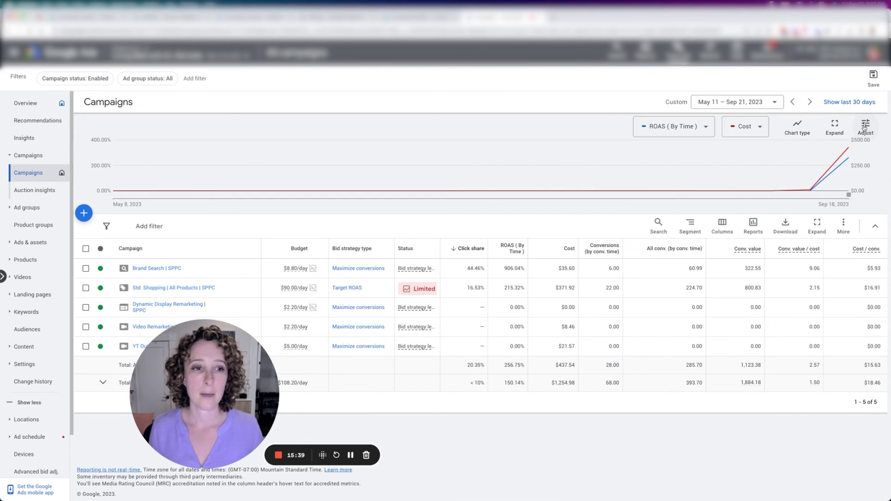
pyautogui.click(865, 125)
# Switch the chart to daily points and apply a custom Aug 1 – Sep 21, 2023 range.
pyautogui.click(859, 131)
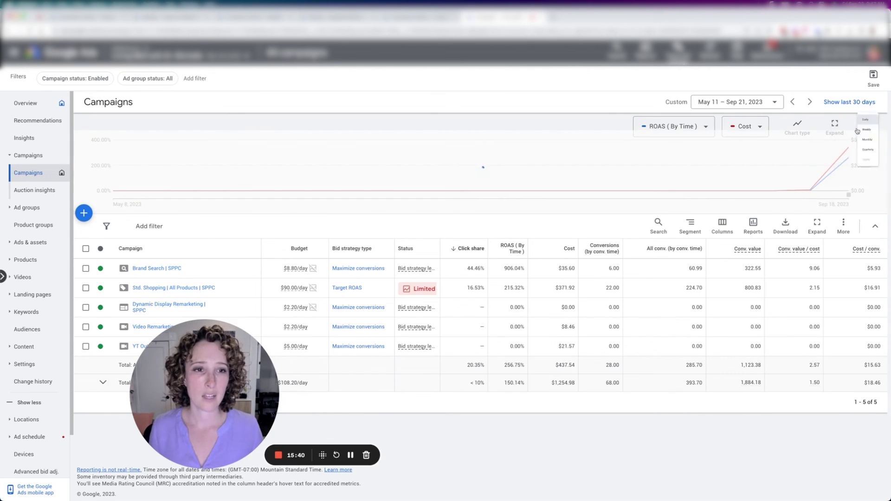
pyautogui.click(743, 102)
pyautogui.scroll(-5, 789, 260)
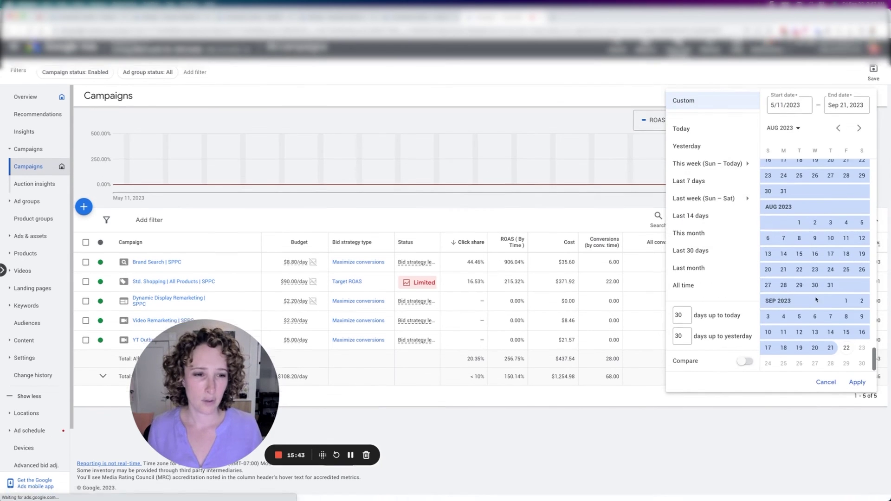
pyautogui.click(799, 228)
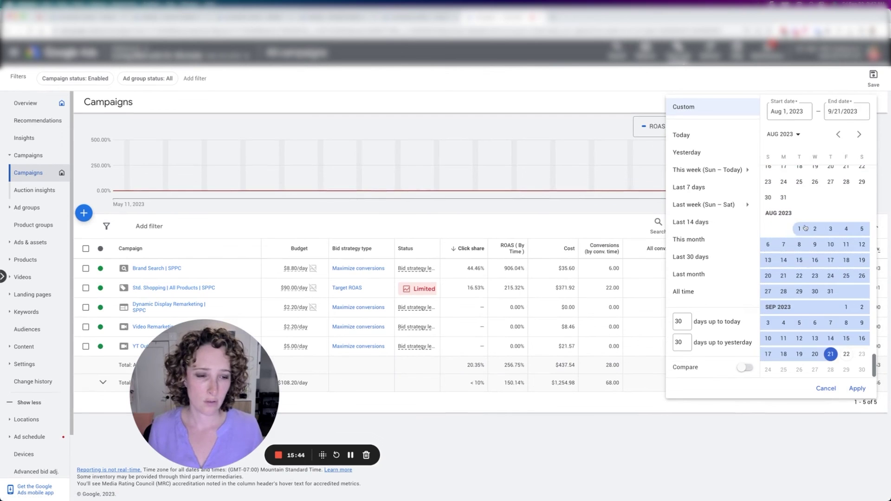
pyautogui.click(859, 388)
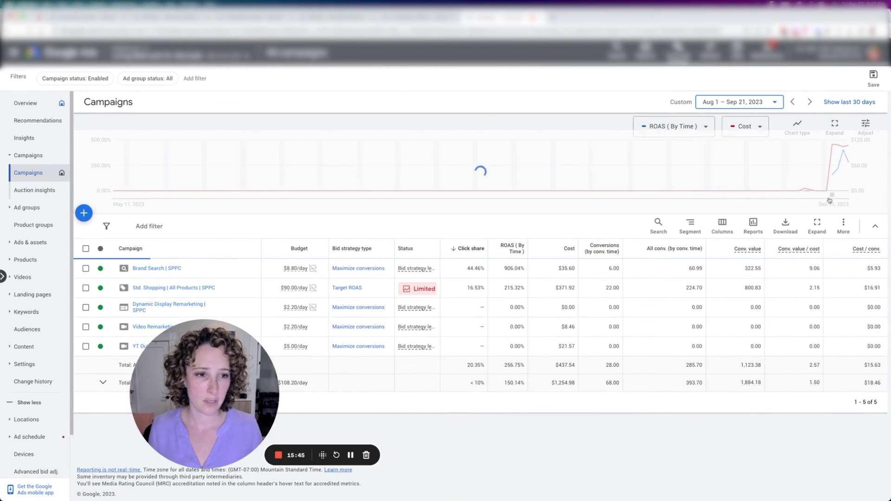
pyautogui.moveTo(805, 195)
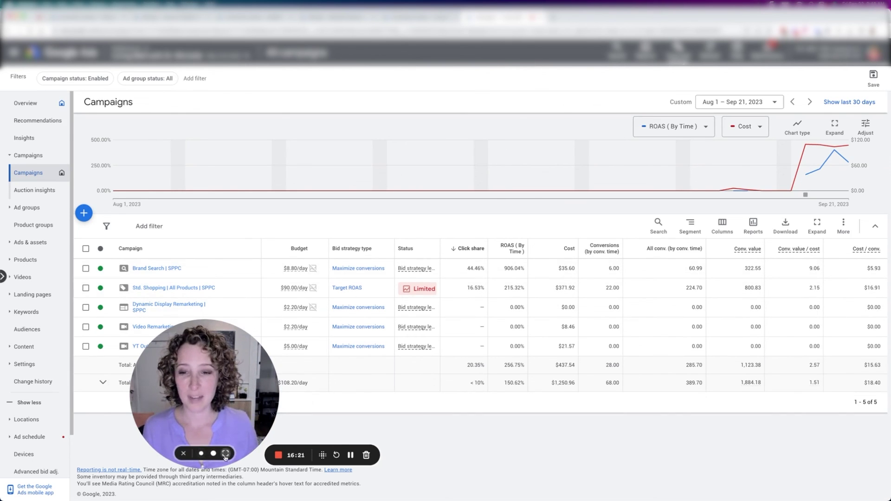
pyautogui.click(214, 453)
pyautogui.moveTo(254, 311); pyautogui.dragTo(463, 101)
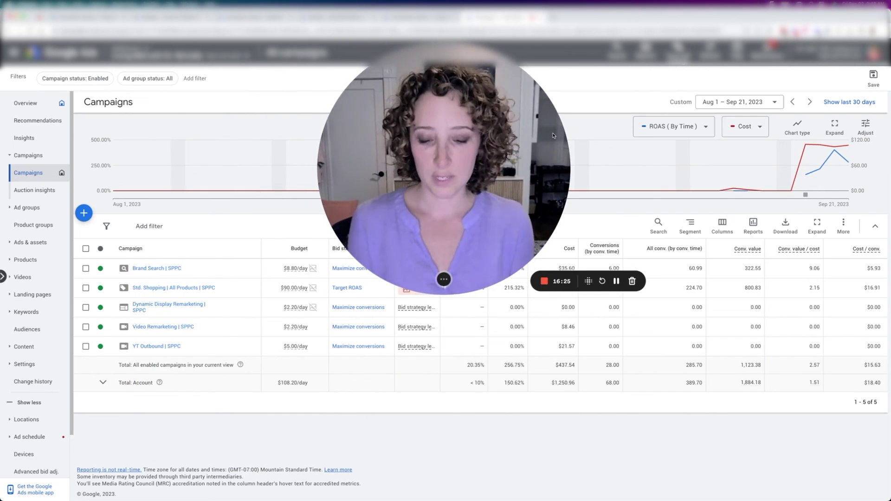